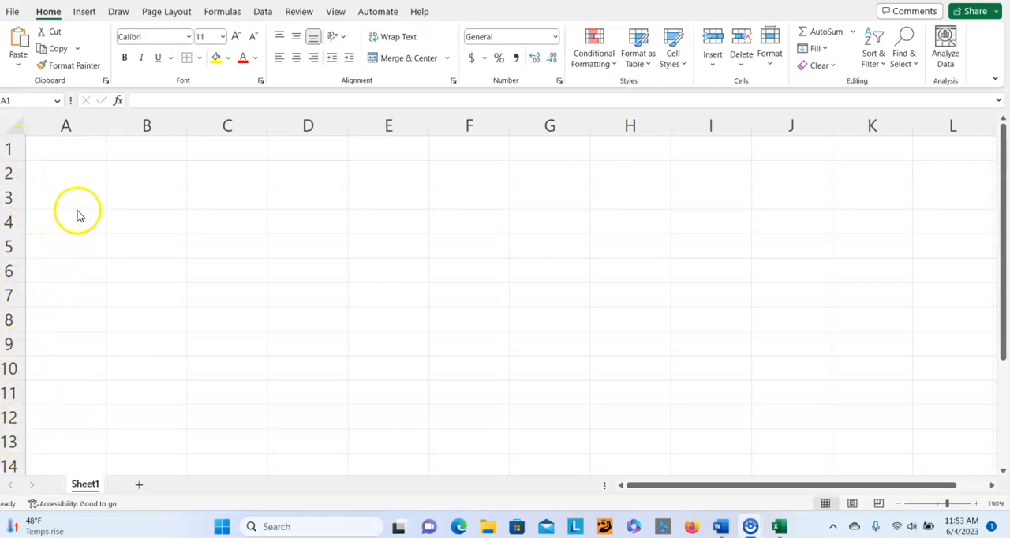
- Enter the title "Percent of state residents living in poverty, 2000" in cell A1
click(78, 155)
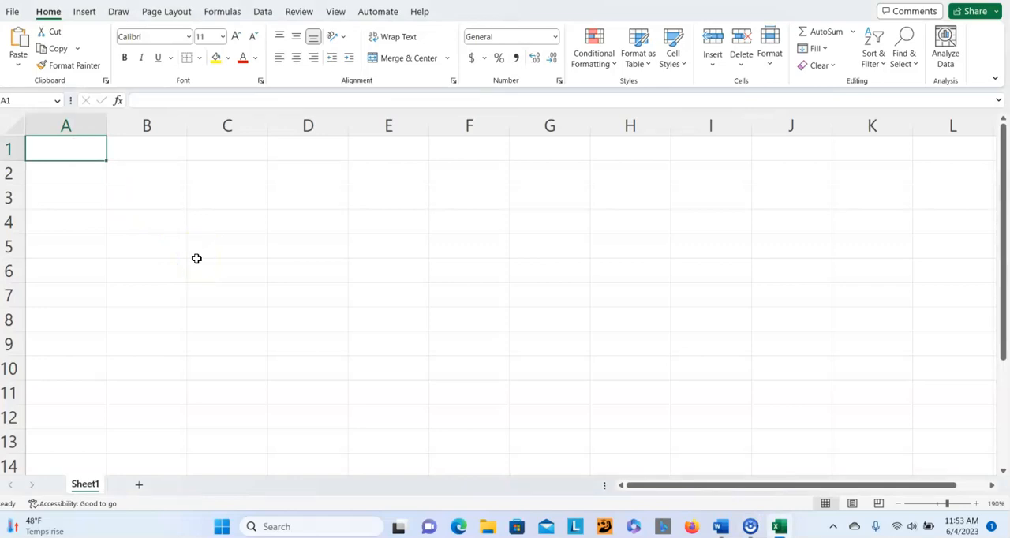
text(P)
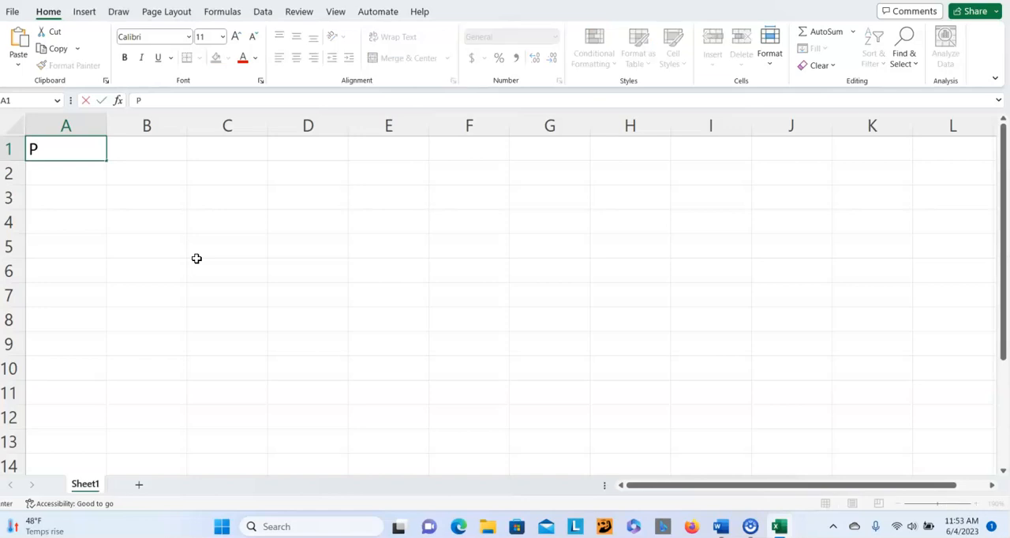
text(ercent of state)
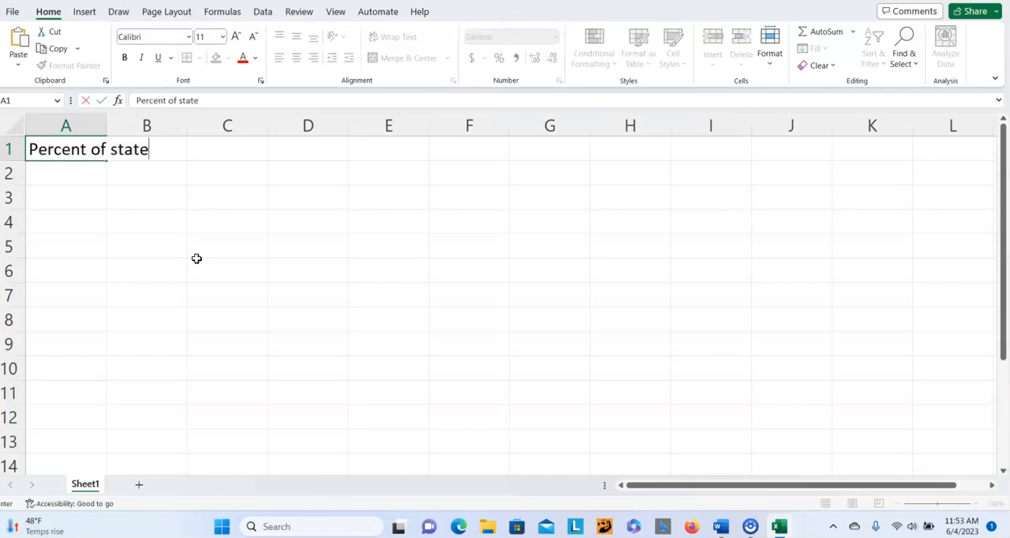
text( residents)
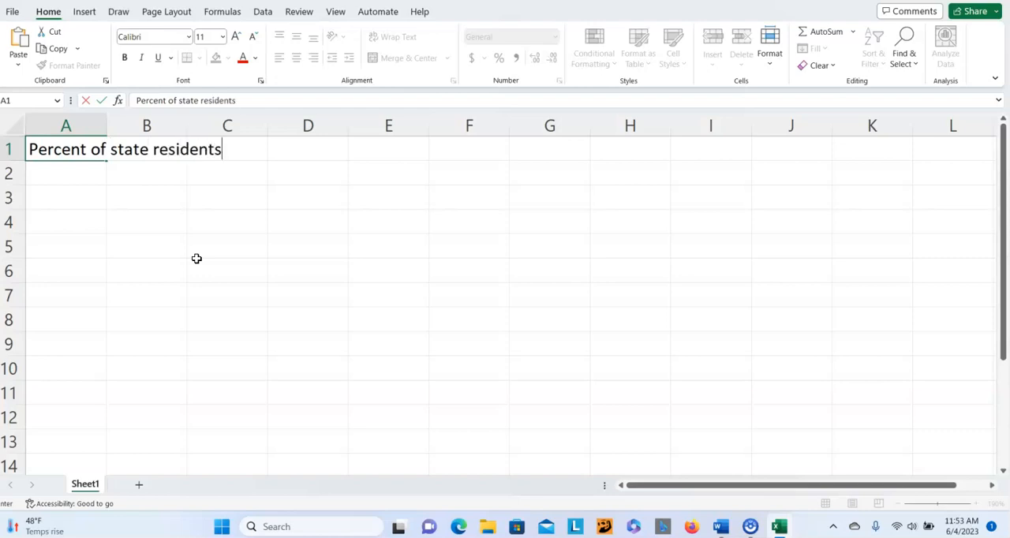
text( living )
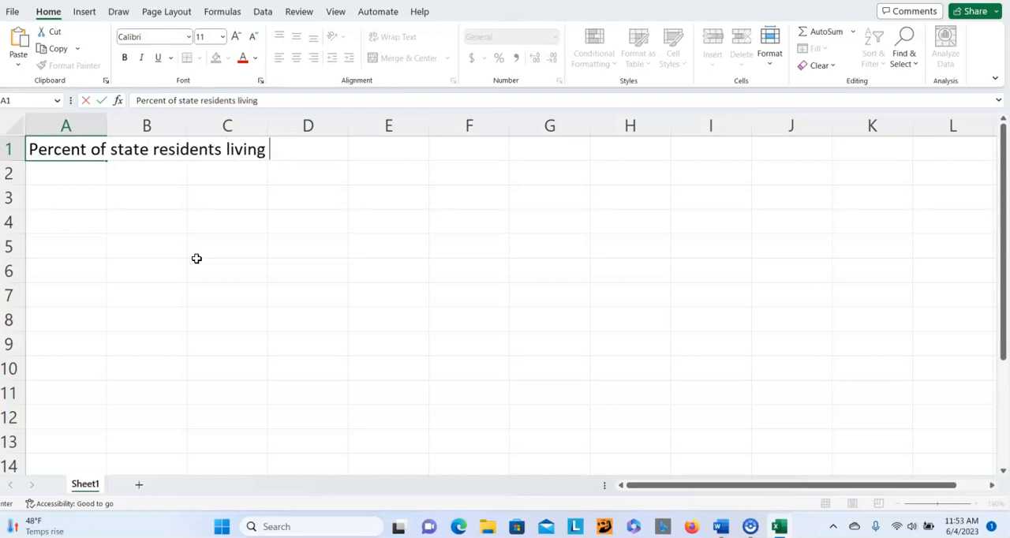
text(in pro)
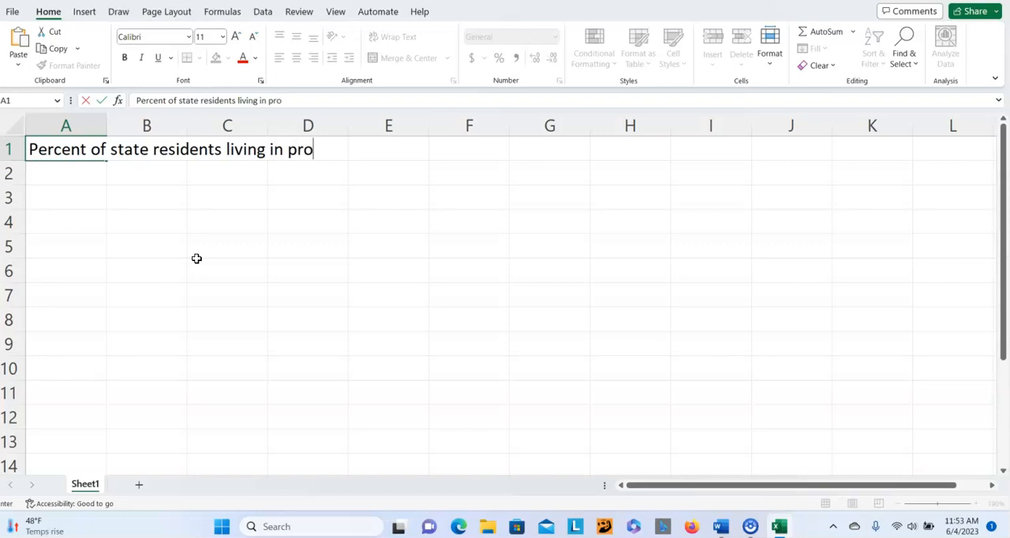
key(BackSpace)
key(BackSpace)
text(overty)
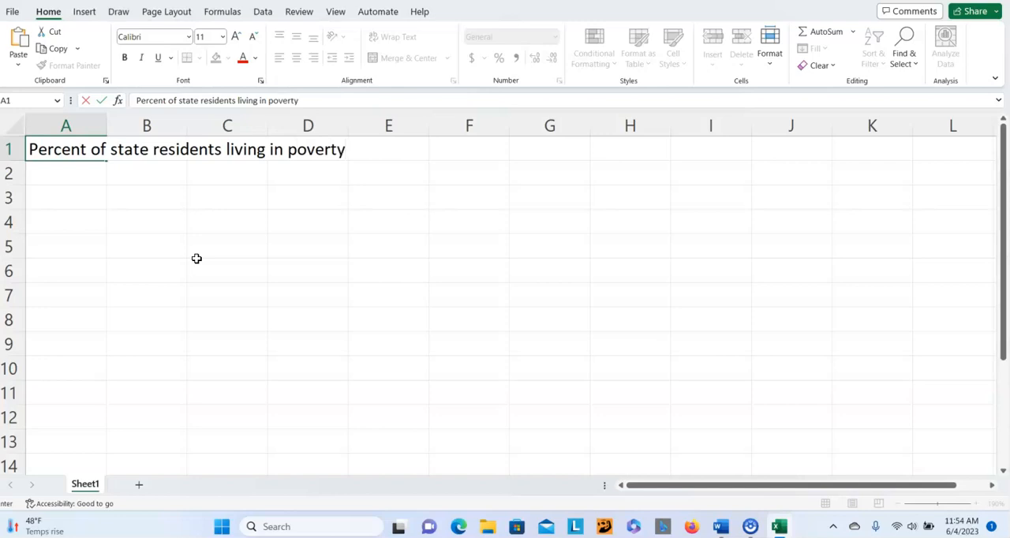
text(, 2000)
key(Return)
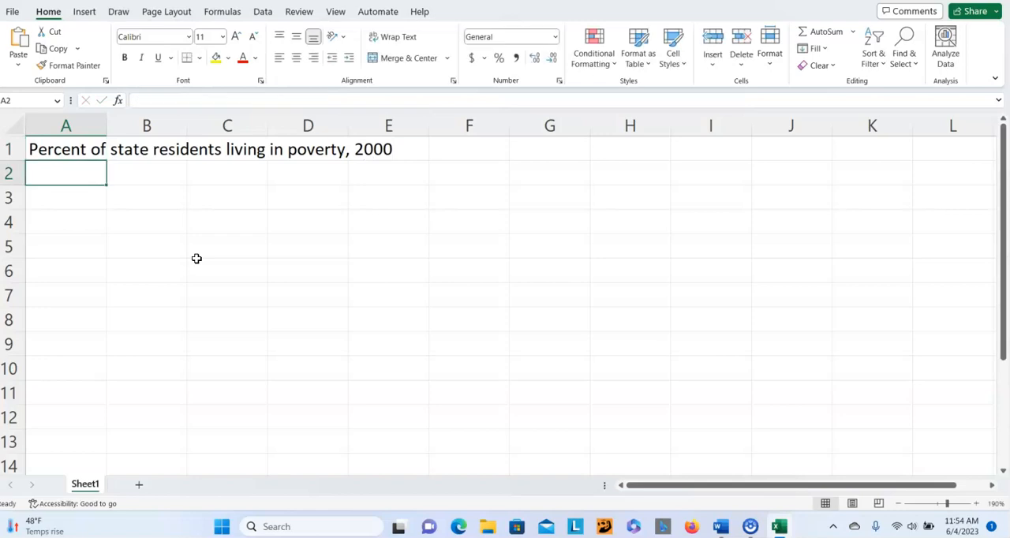
- Enter the subtitle "East of the Mississippi River" in cell A2
text(Eas)
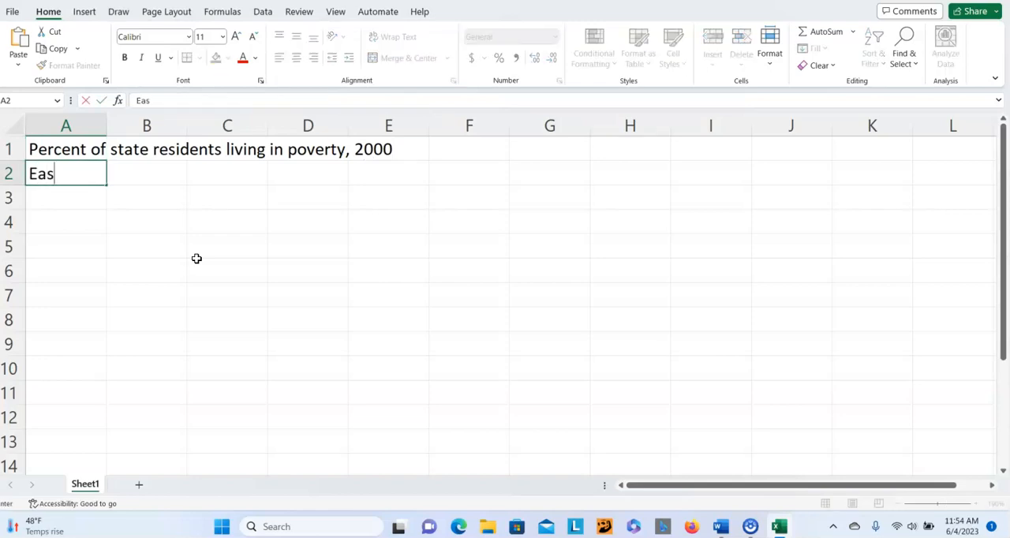
text(t of the )
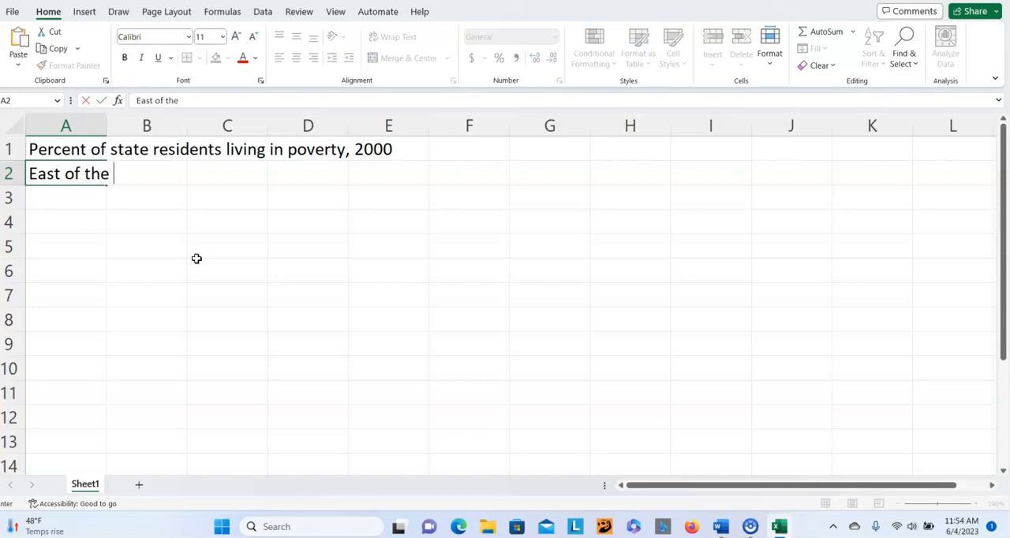
text(Mississipp)
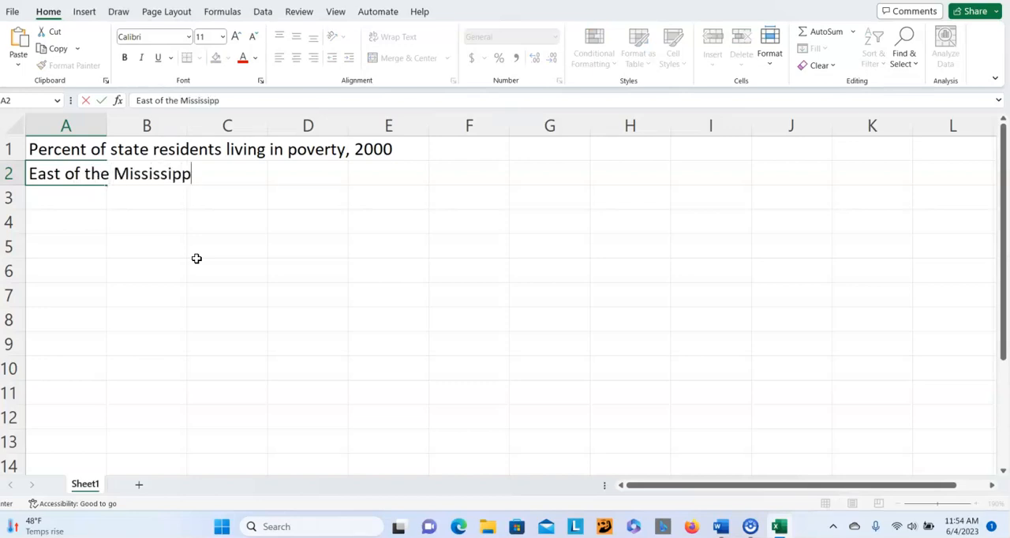
text(i River)
key(Return)
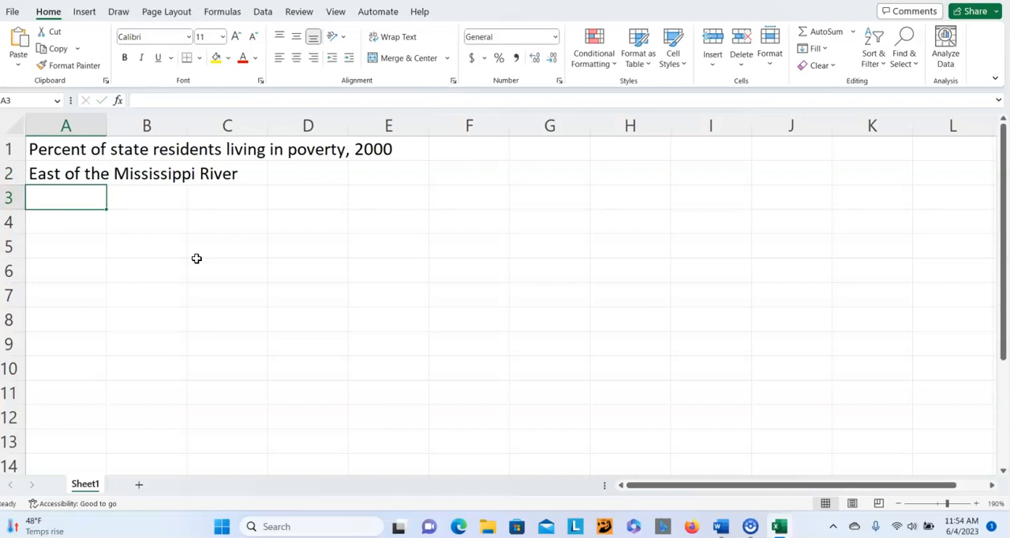
- Leave row 3 empty and enter the column headings State in A4 and Percent in B4
key(Return)
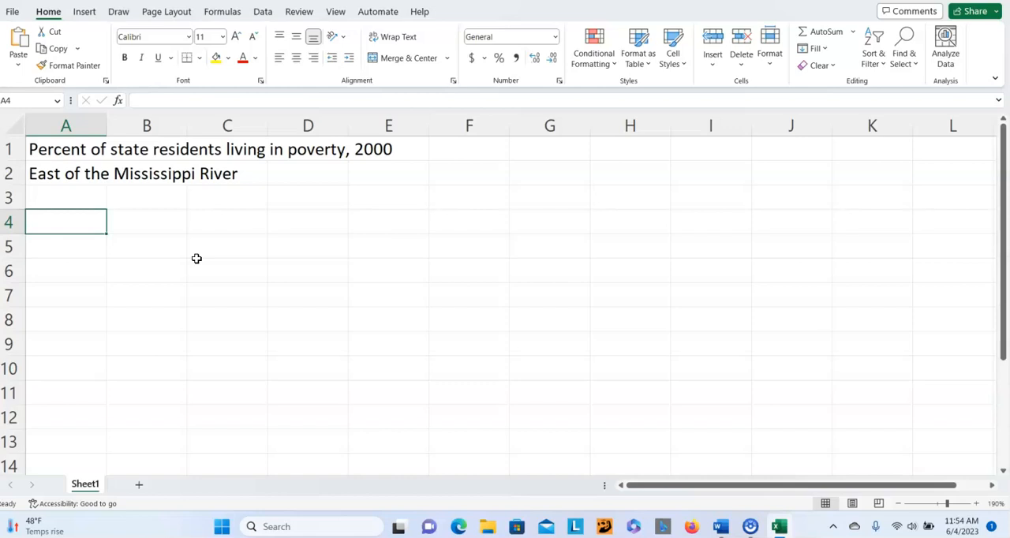
text(State)
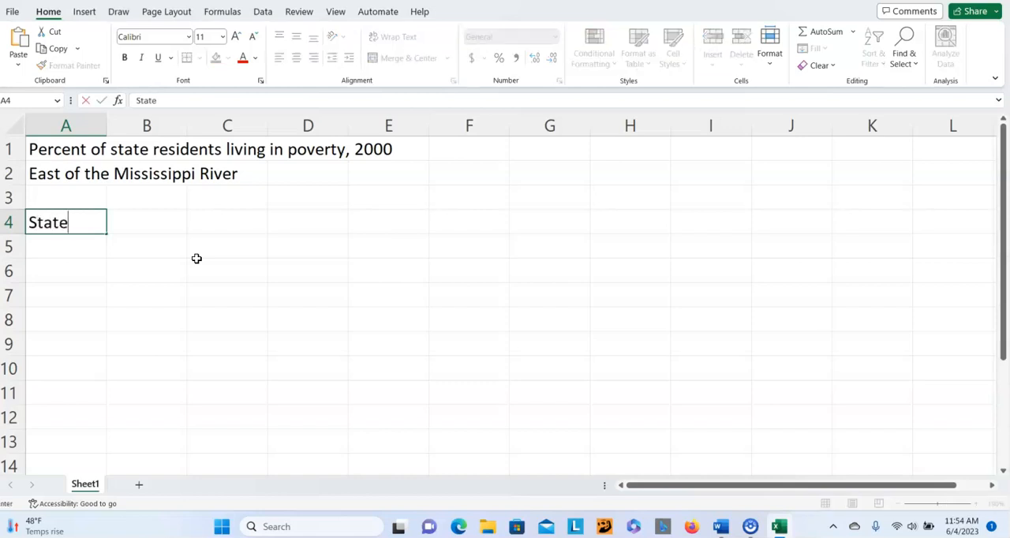
key(Tab)
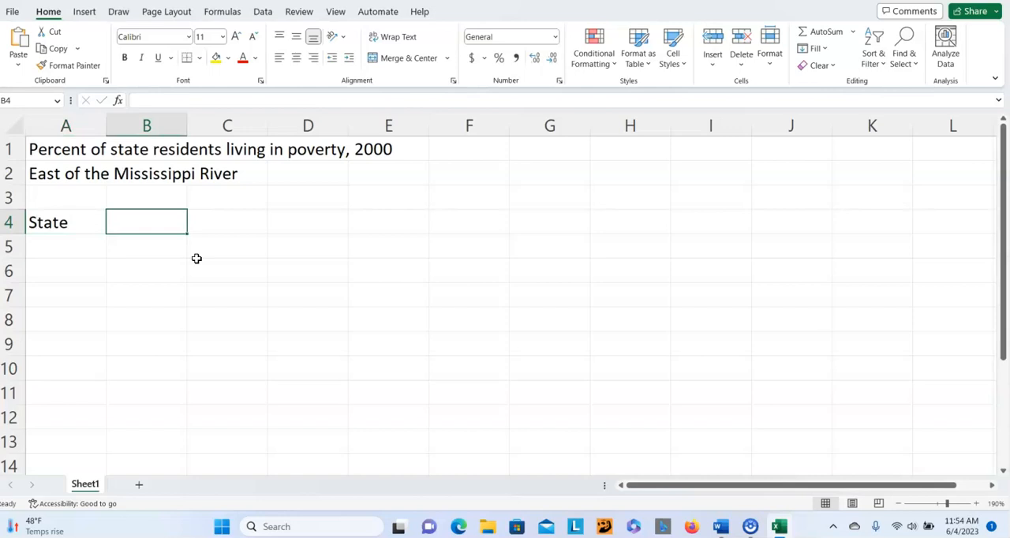
text(Percent)
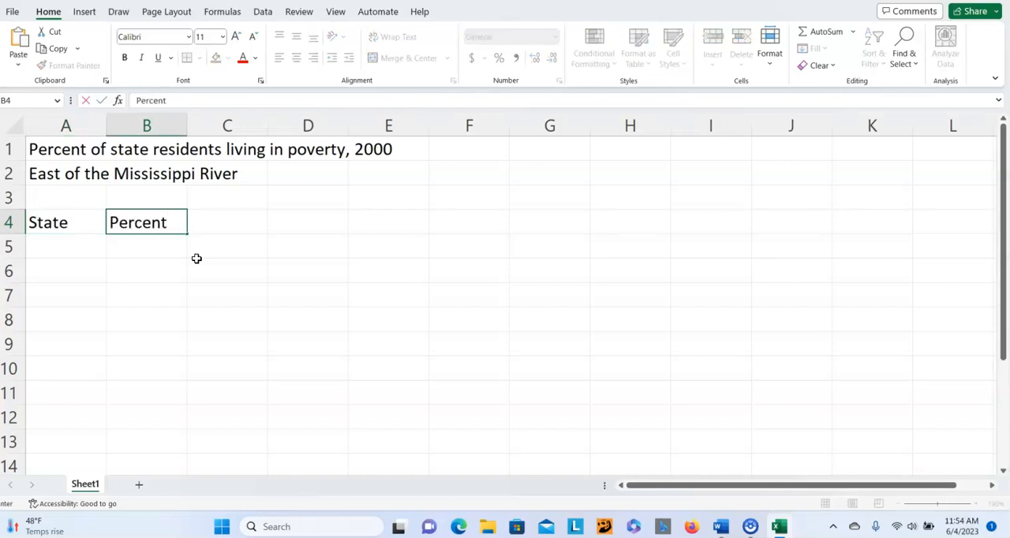
key(Return)
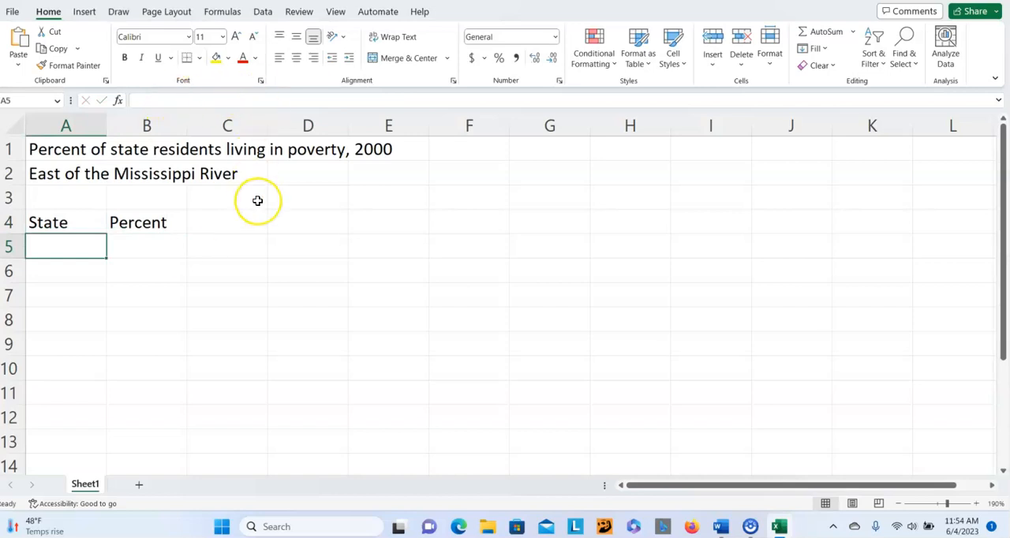
- Add the first data row in row 5, with Alabama as the state and 14.6 as its percent
scroll(257, 200, down, 1)
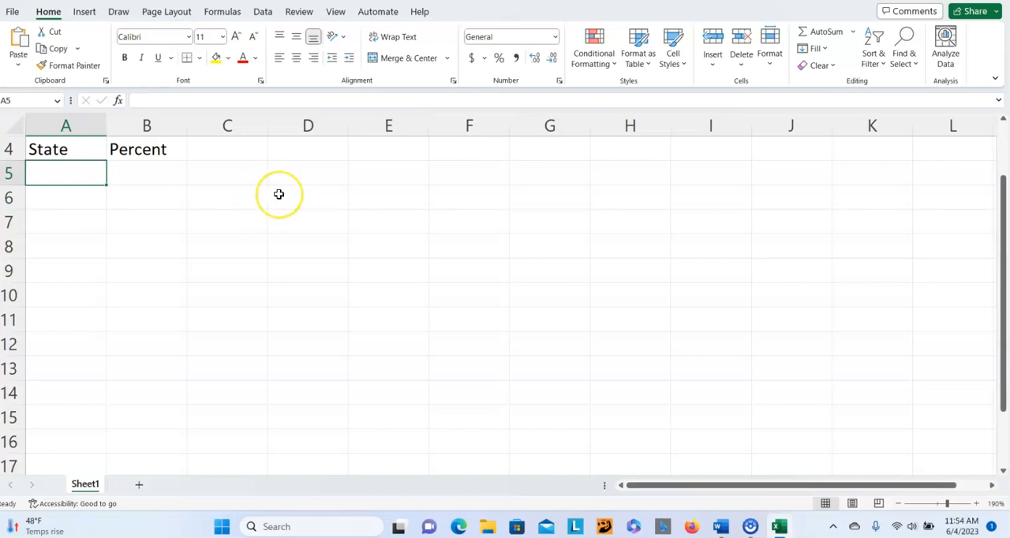
text(Alabama)
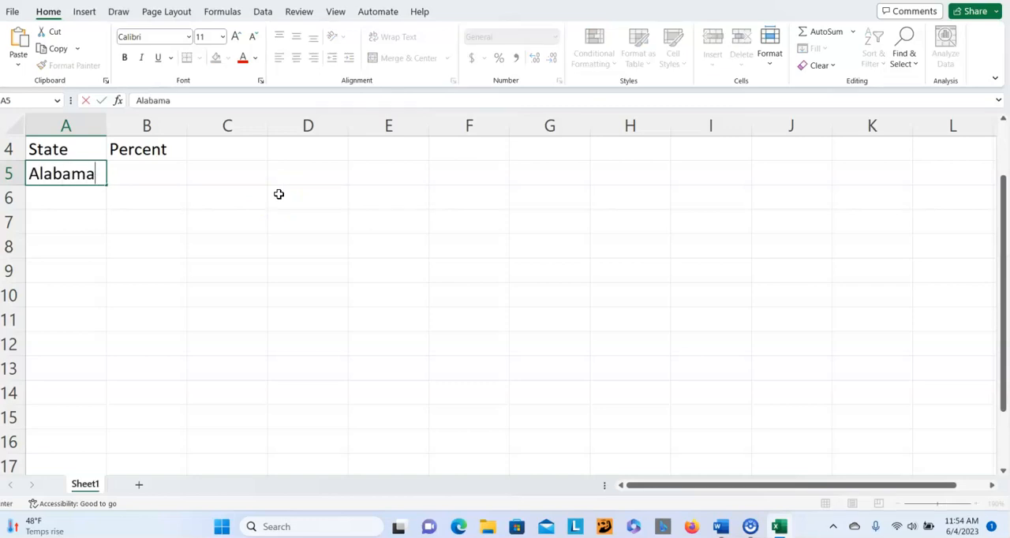
key(Tab)
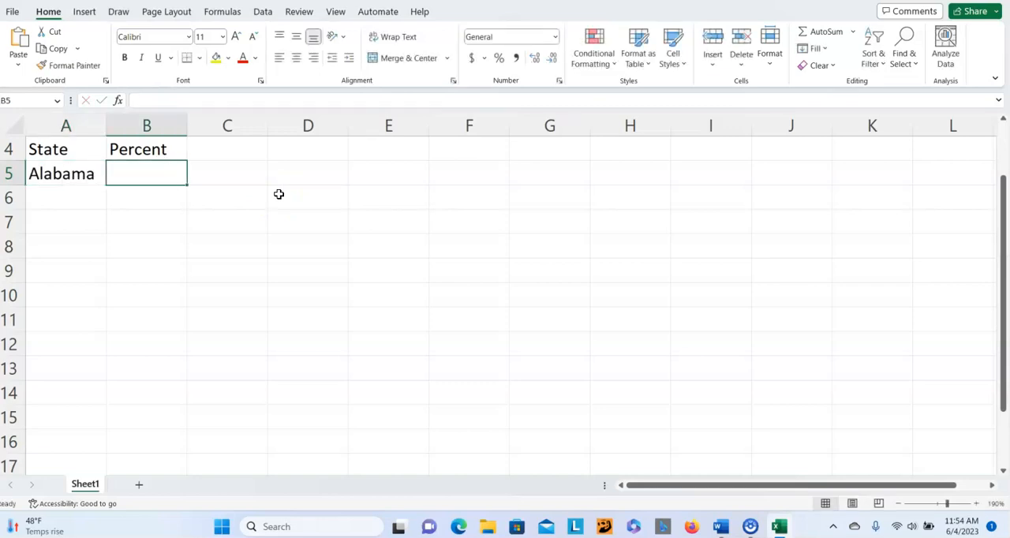
text(14.6)
key(Return)
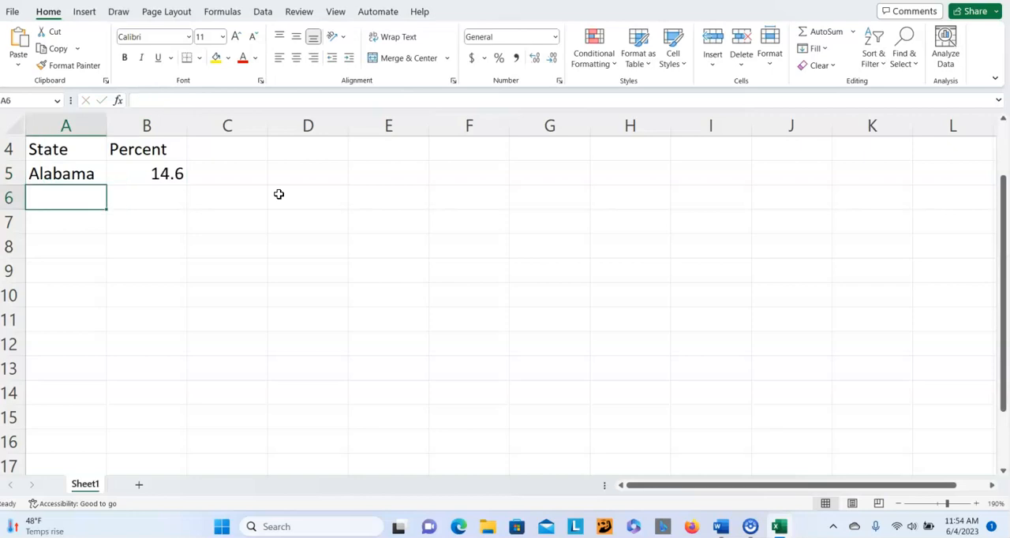
- Enter Connecticut in A6 with its percent value 7.6 in B6
text(Conn)
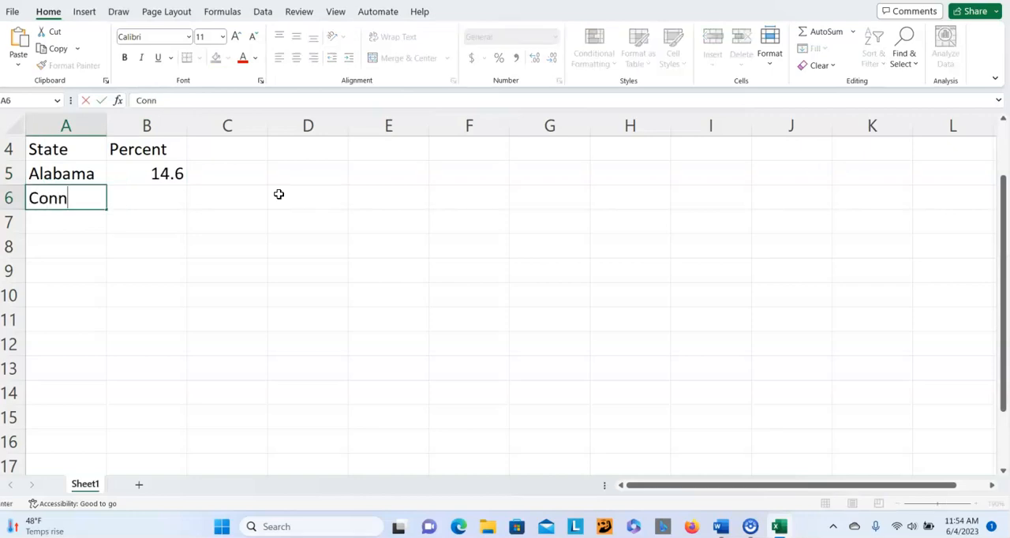
text(ecticut)
key(Tab)
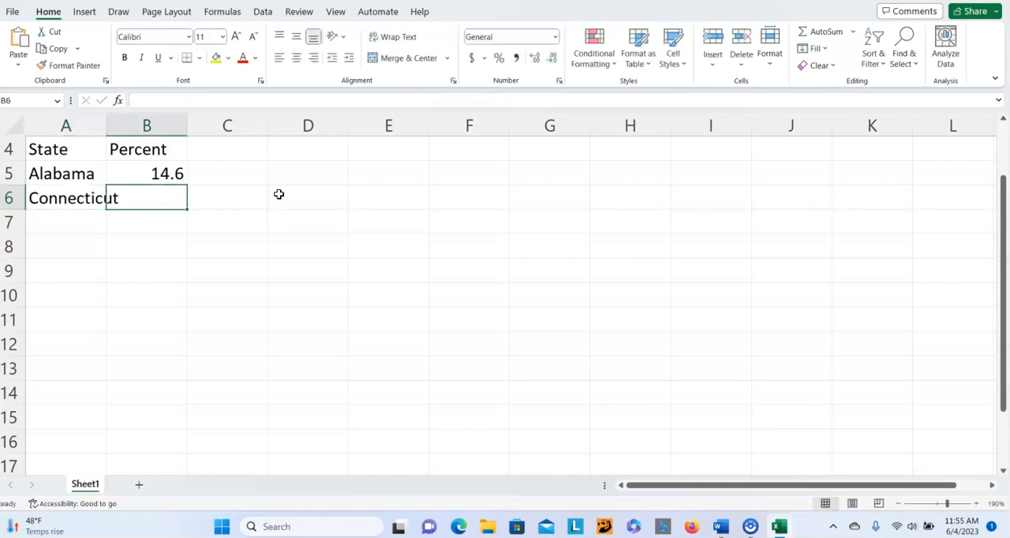
text(7.6)
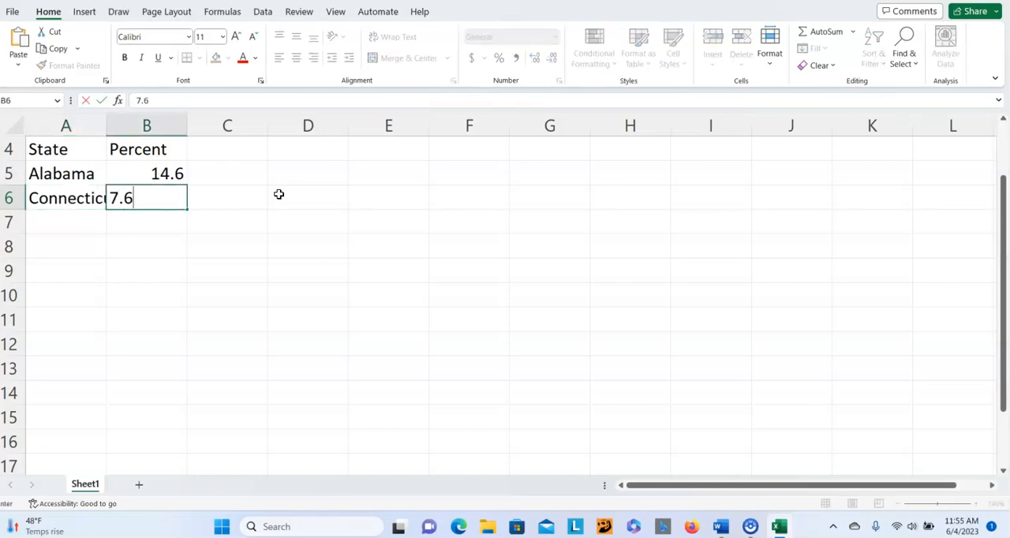
key(Return)
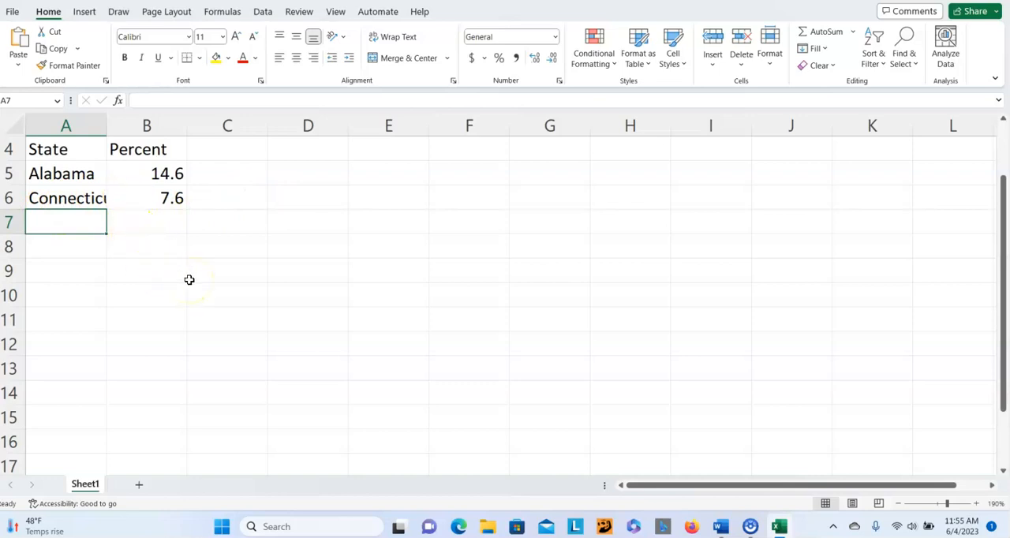
- Enter Delaware in A7 with its percent value 9.8 in B7
text(Dala)
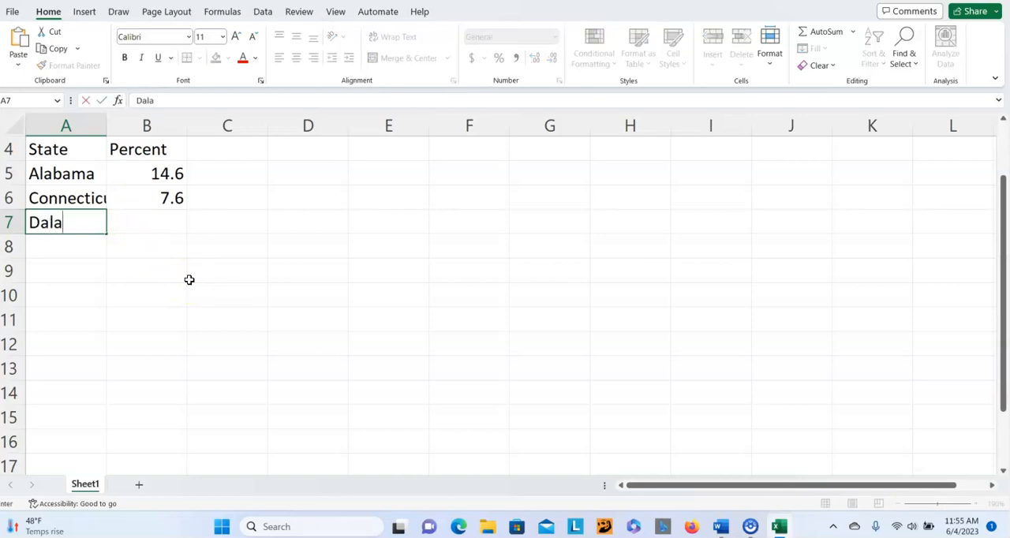
key(BackSpace)
key(BackSpace)
key(BackSpace)
text(elaware)
key(Tab)
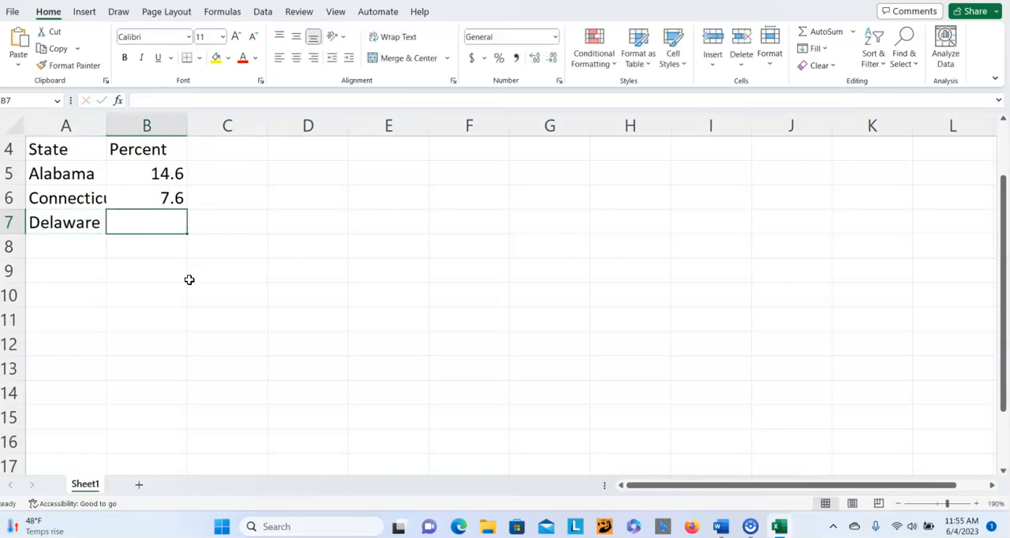
text(9.8)
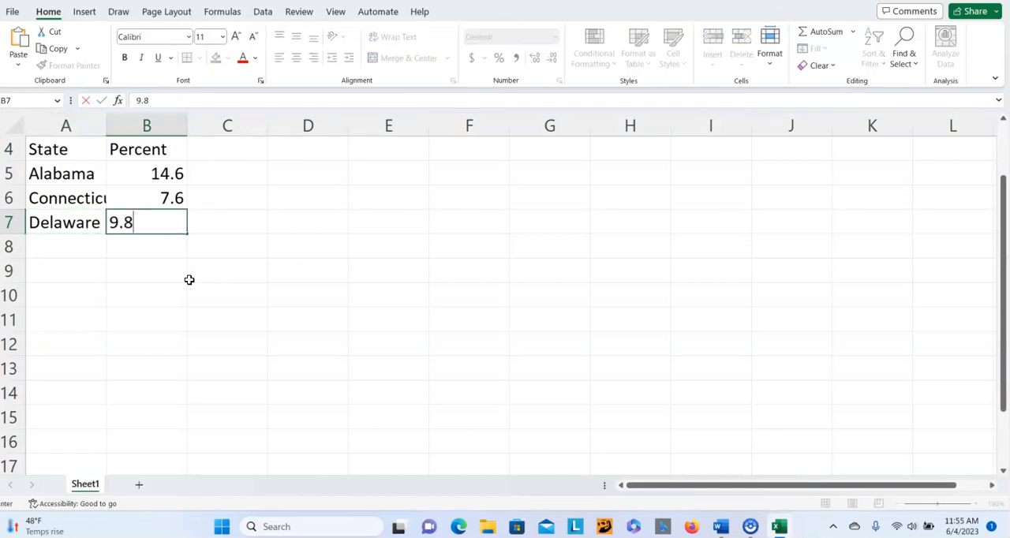
key(Return)
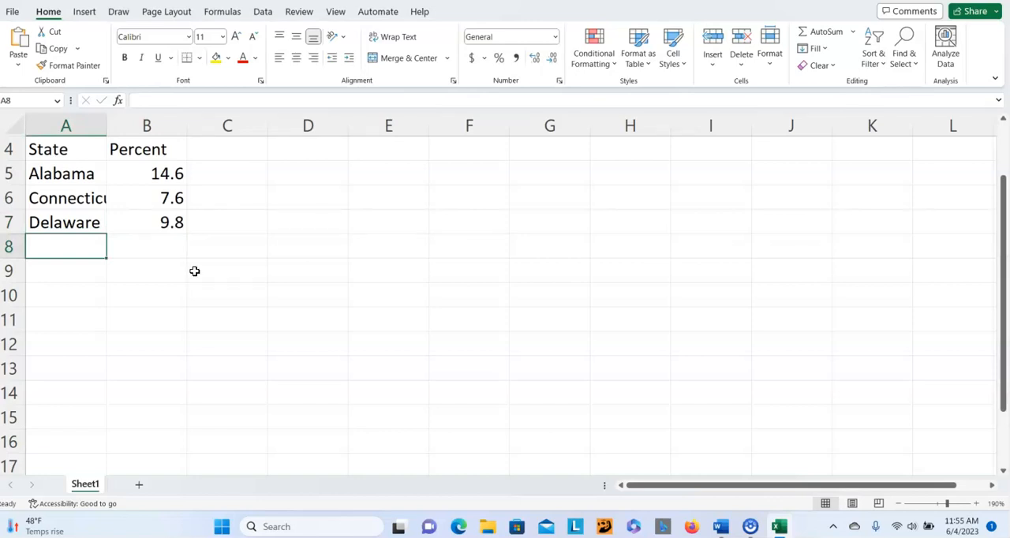
- Enter Florida in A8 with its percent value 12.1 in B8
text(Flao)
key(BackSpace)
key(BackSpace)
text(orida)
key(Tab)
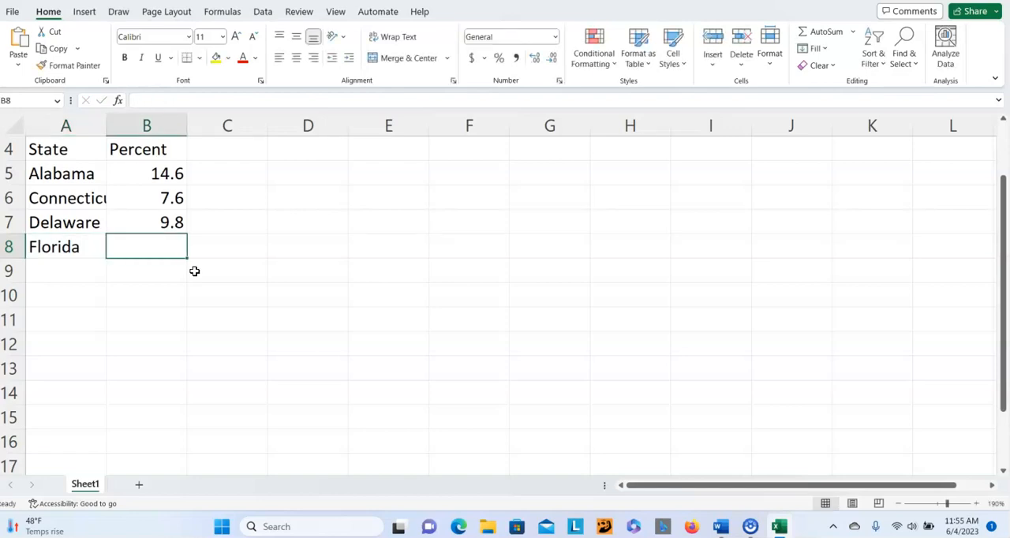
text(12.1)
key(Return)
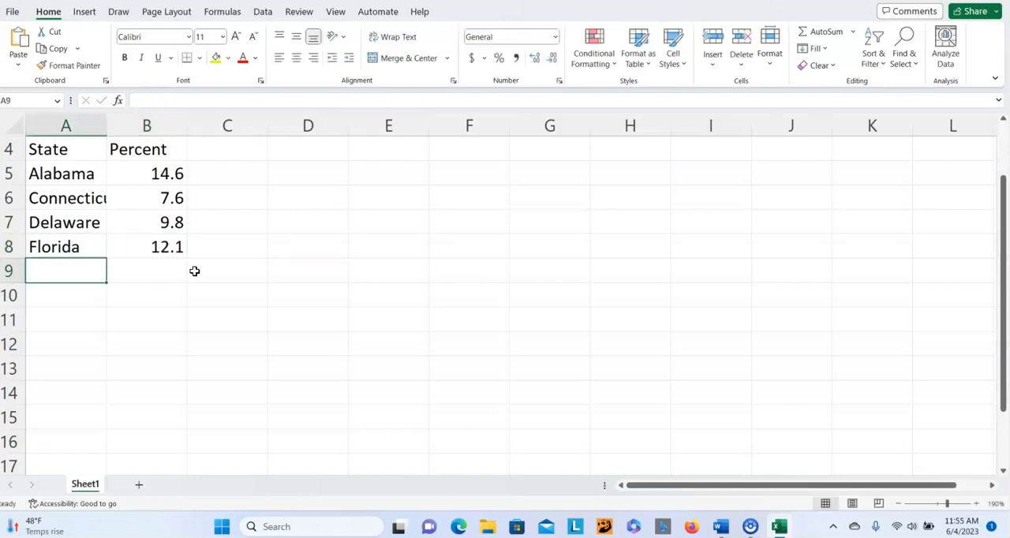
- Enter Georgia in A9 with its percent value 12.6 in B9
text(Geor)
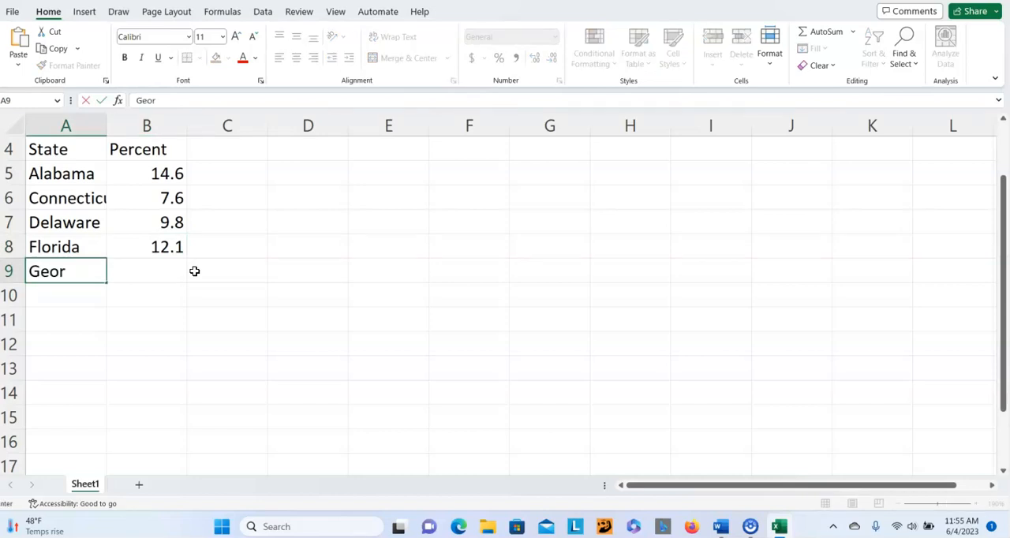
text(gia)
key(Tab)
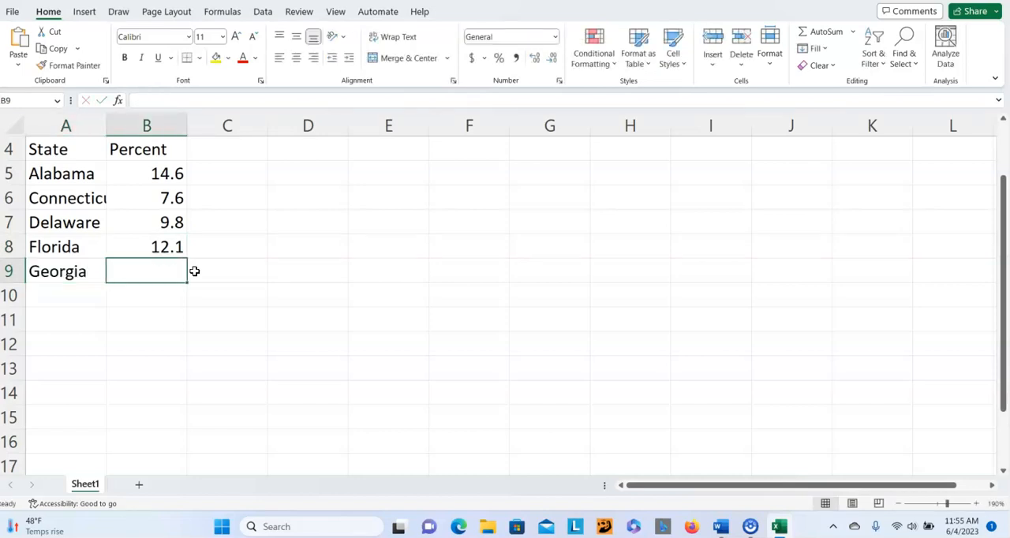
text(12.6)
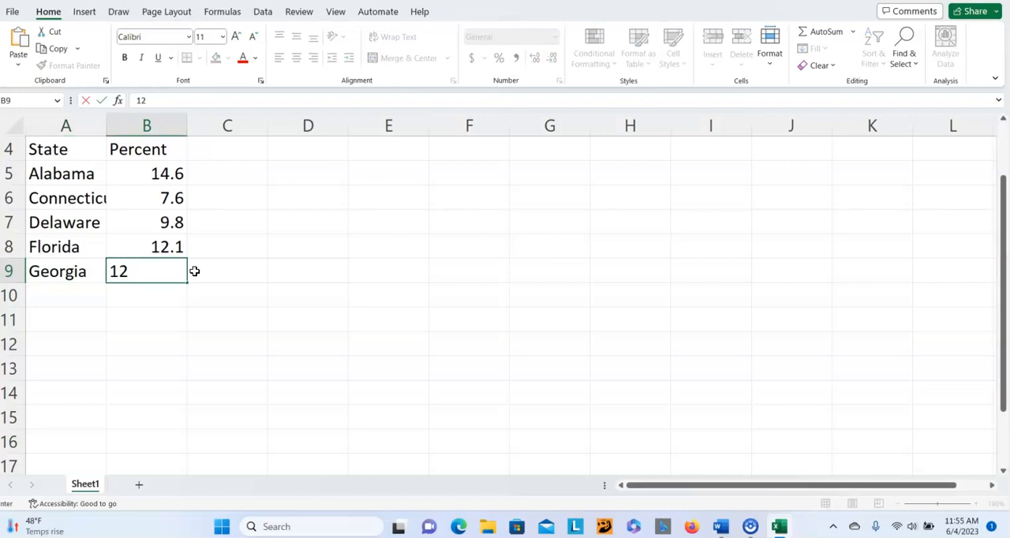
key(Return)
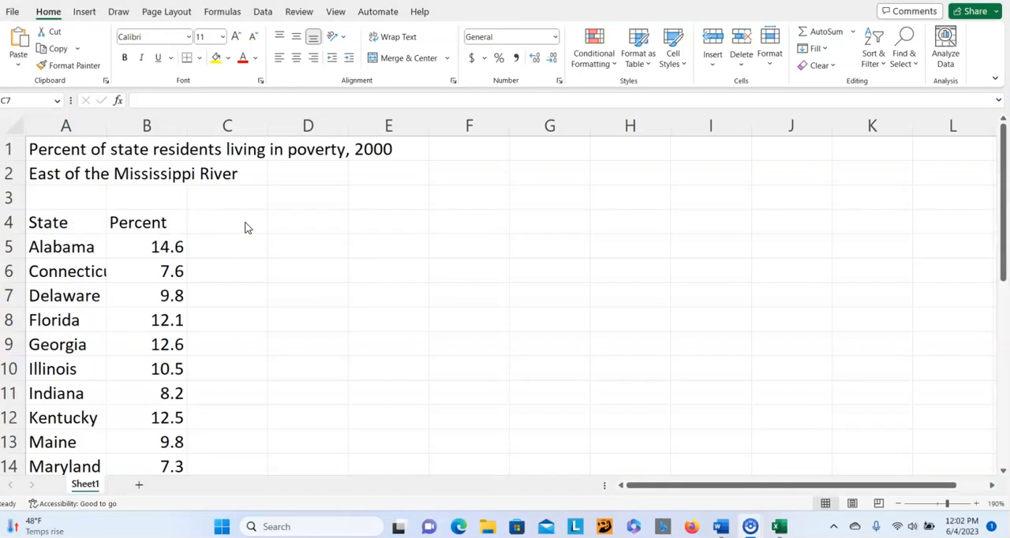
- Start saving the workbook and browse to the MWCC folder on USB Drive (D:) as the save location
scroll(245, 227, down, 4)
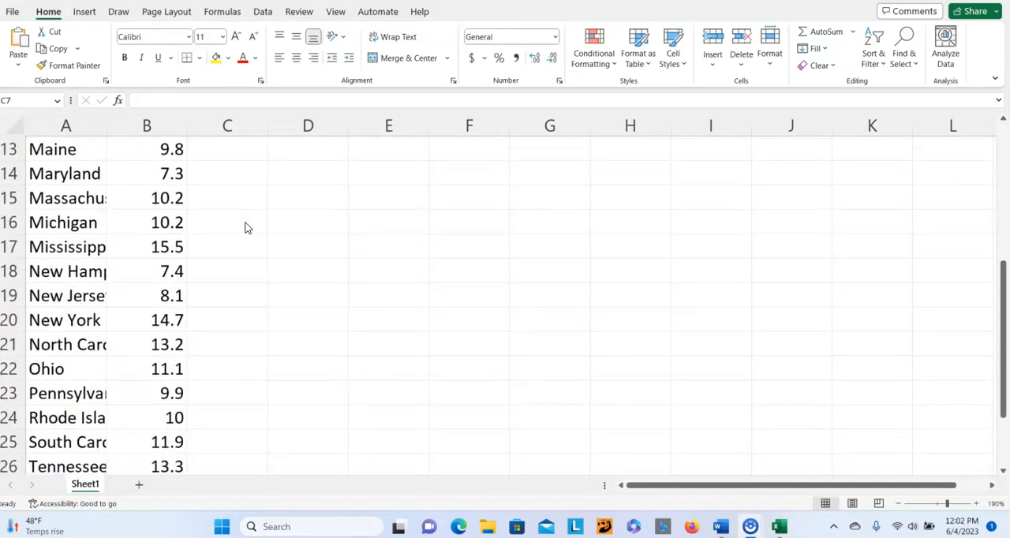
scroll(245, 227, down, 2)
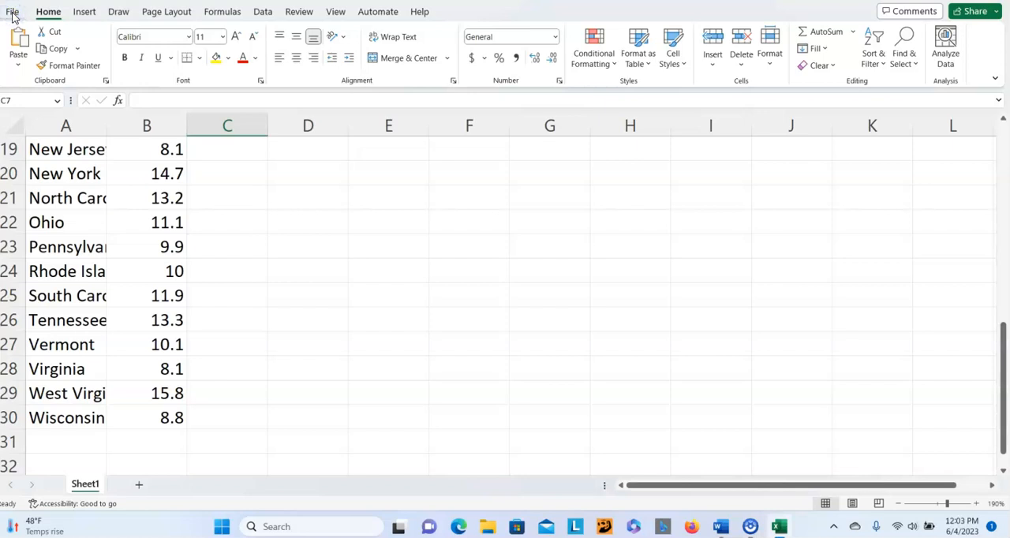
click(13, 17)
click(13, 18)
click(13, 17)
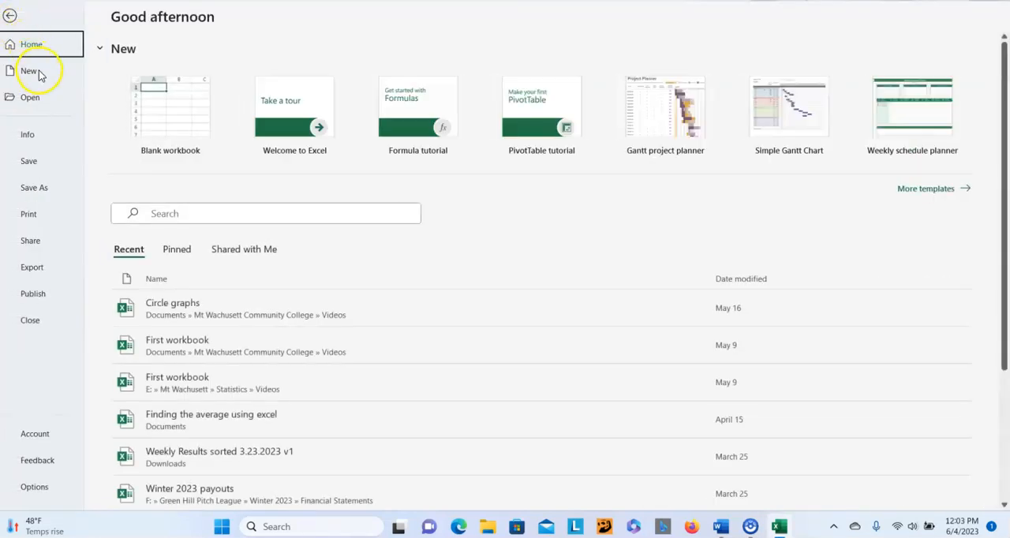
click(30, 162)
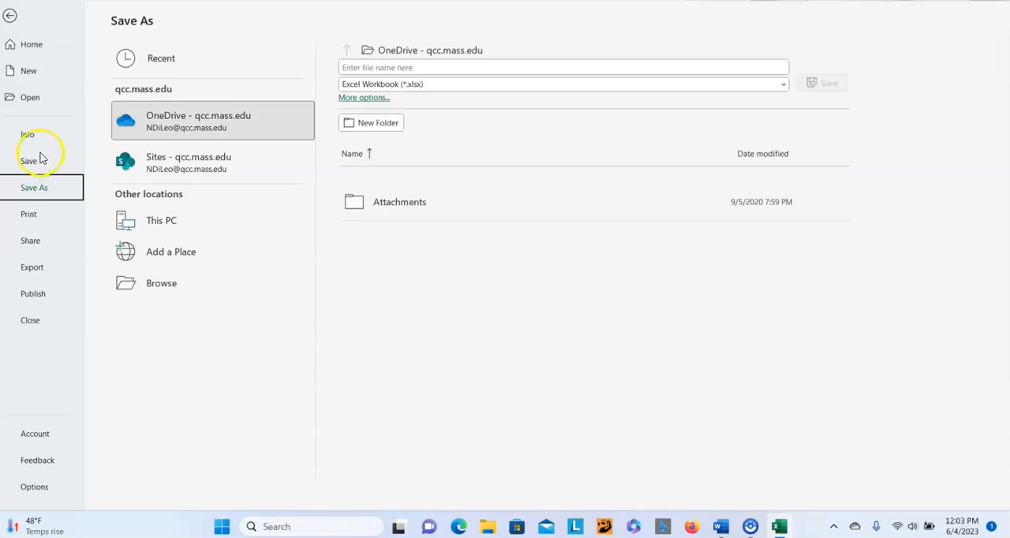
click(231, 118)
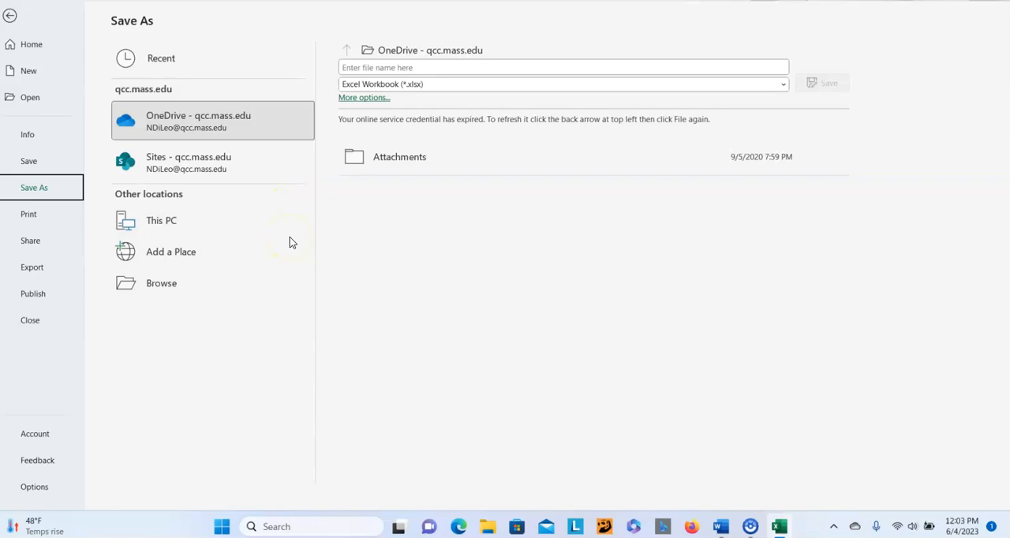
click(172, 288)
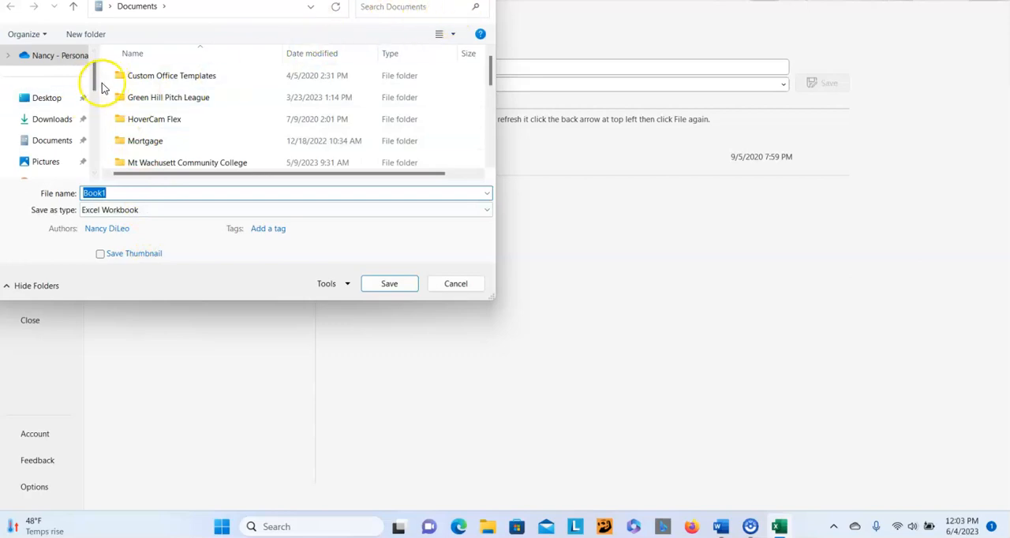
drag(91, 84, 93, 148)
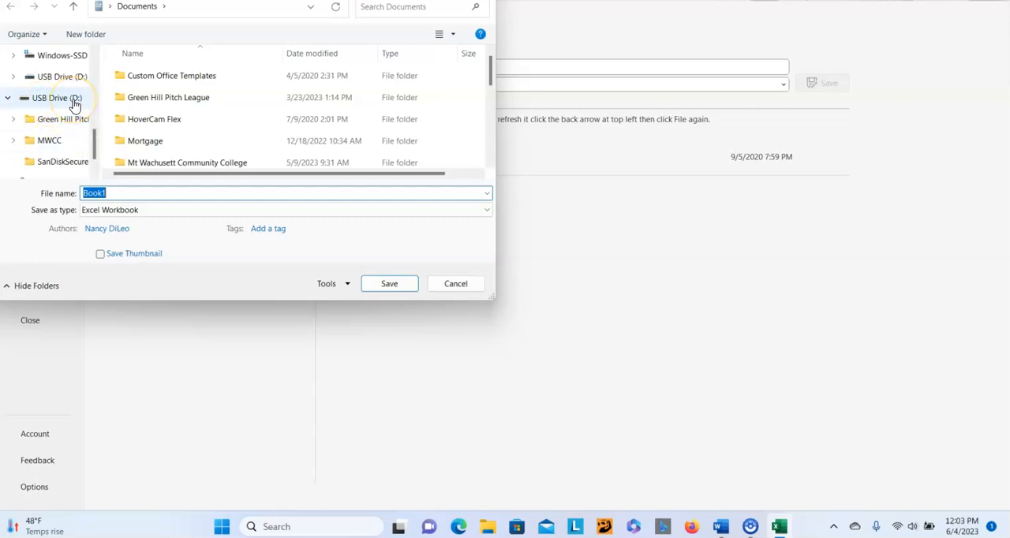
click(59, 145)
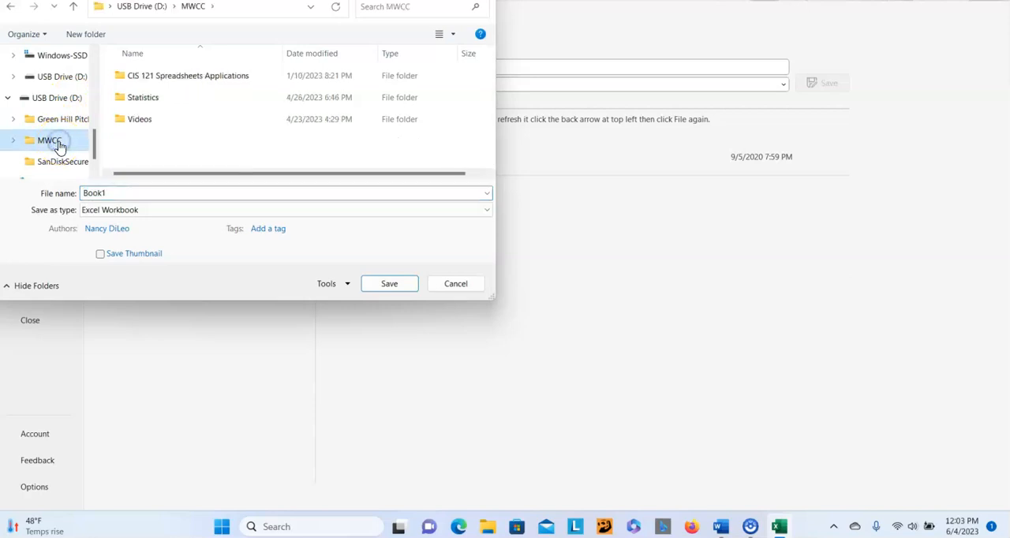
- Create a new folder named Excel Workbooks inside the MWCC folder
right_click(176, 147)
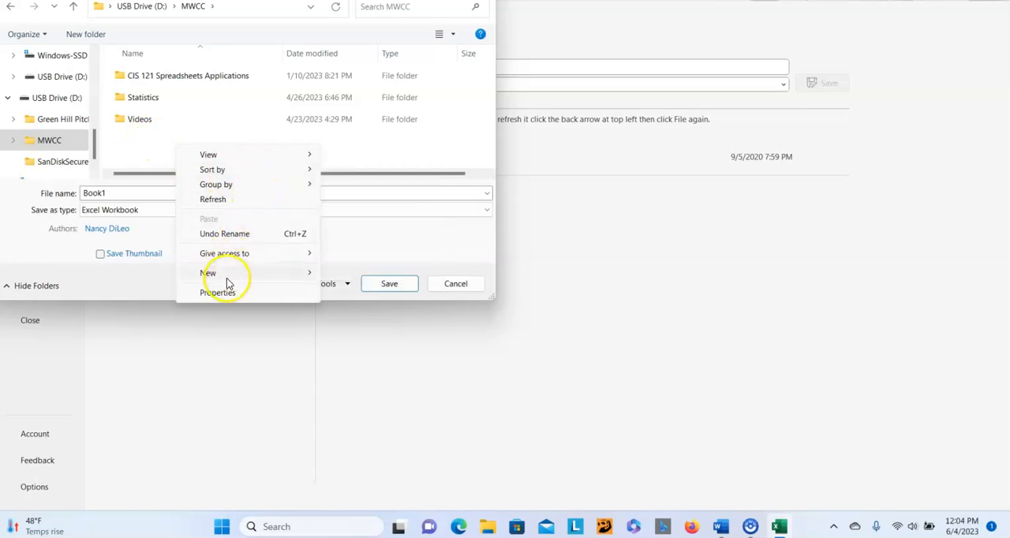
mouse_move(260, 279)
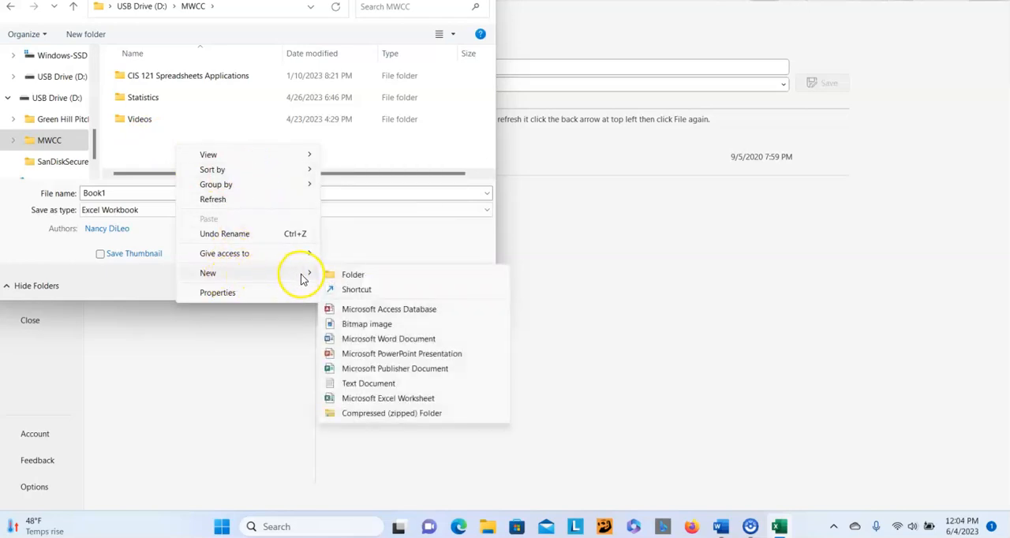
click(350, 277)
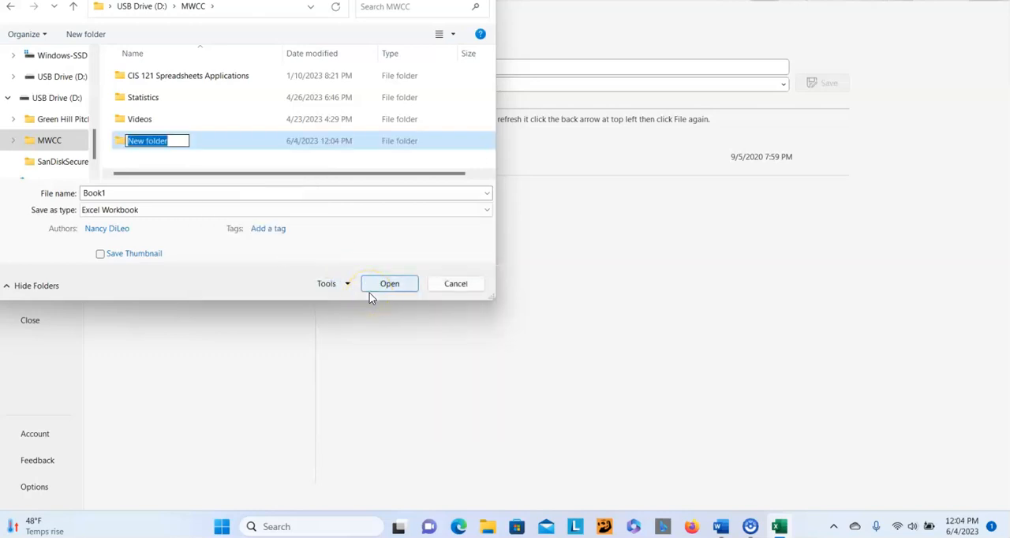
text(Excel )
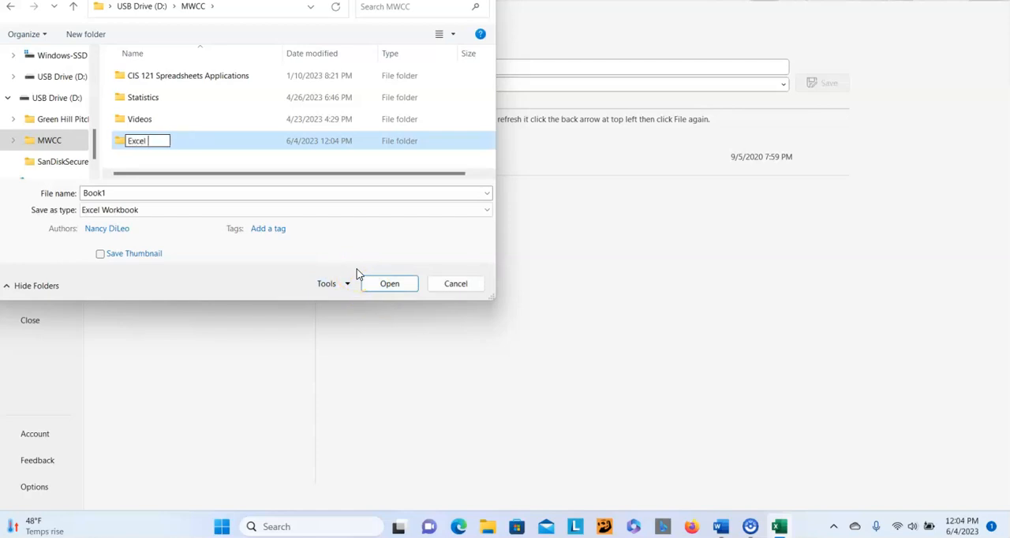
text(Workbooks)
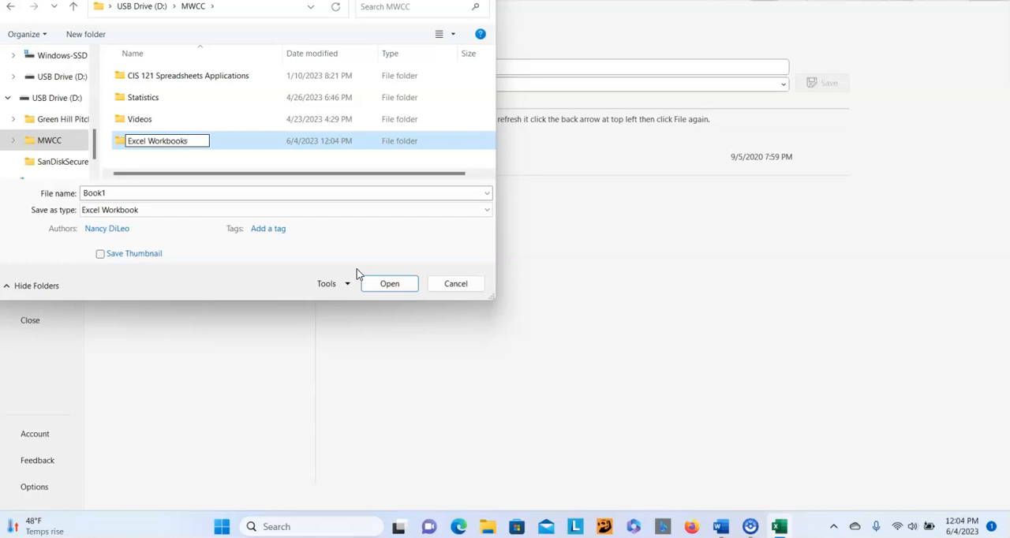
key(Return)
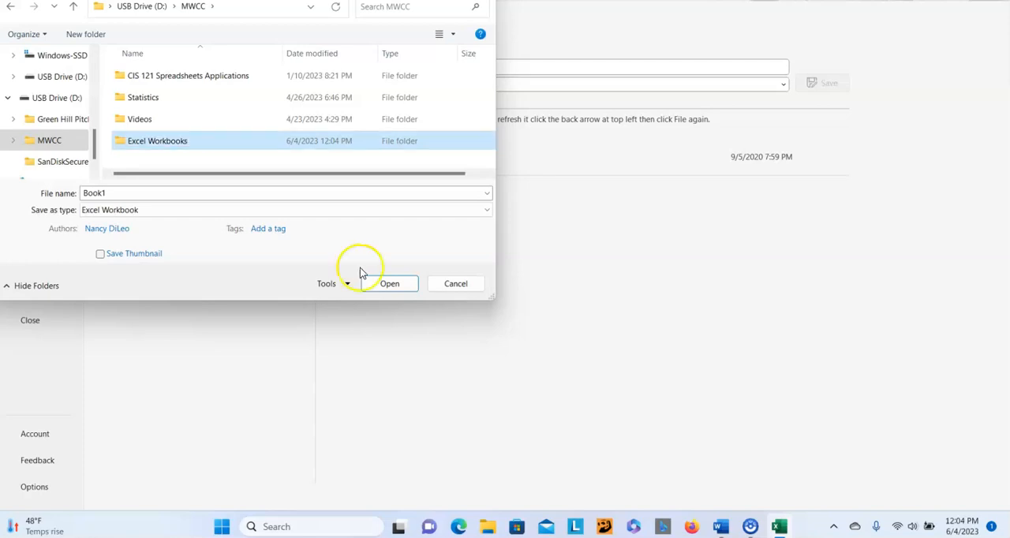
- Save the workbook in the Excel Workbooks folder under a file name beginning with Percent of state residents
double_click(232, 141)
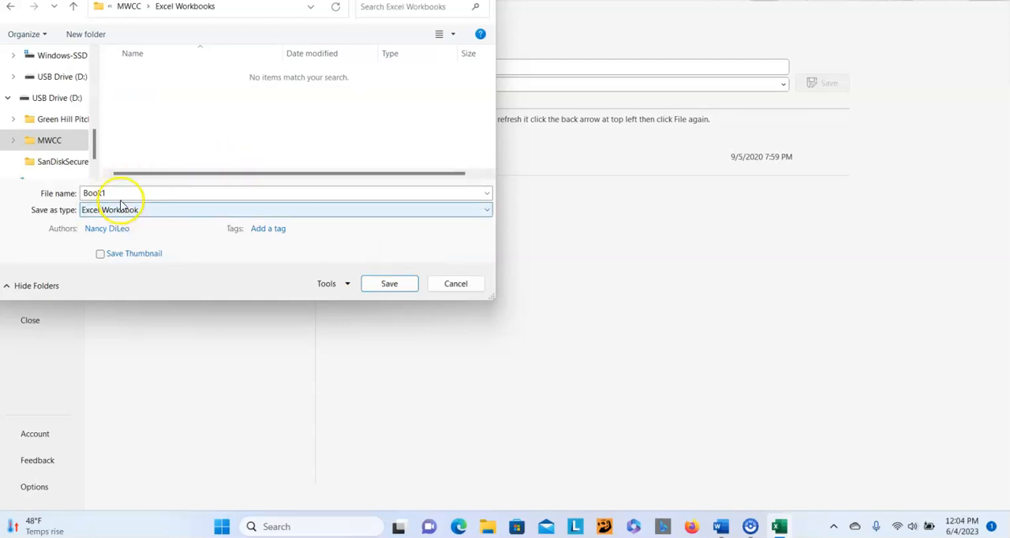
drag(120, 191, 75, 193)
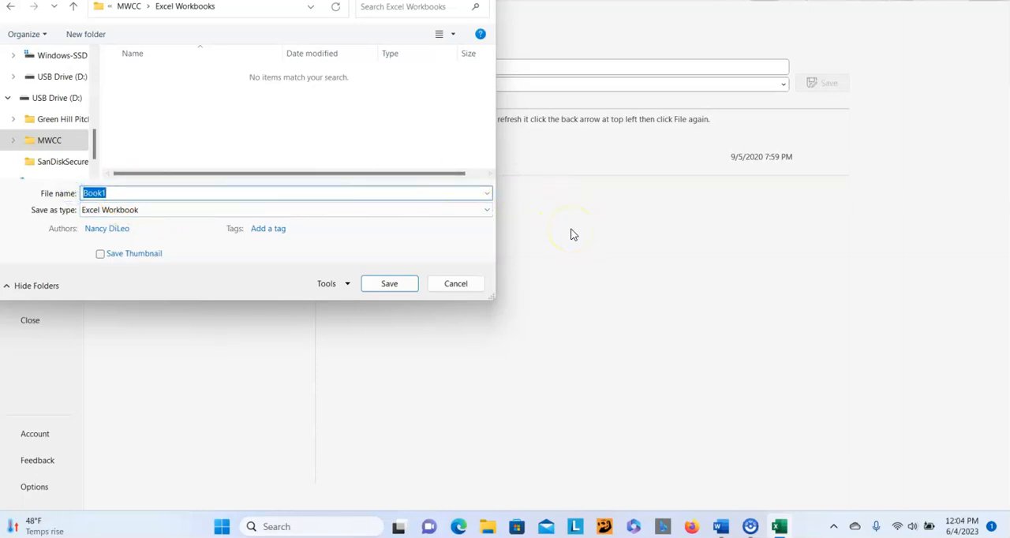
text(Percent of state residents)
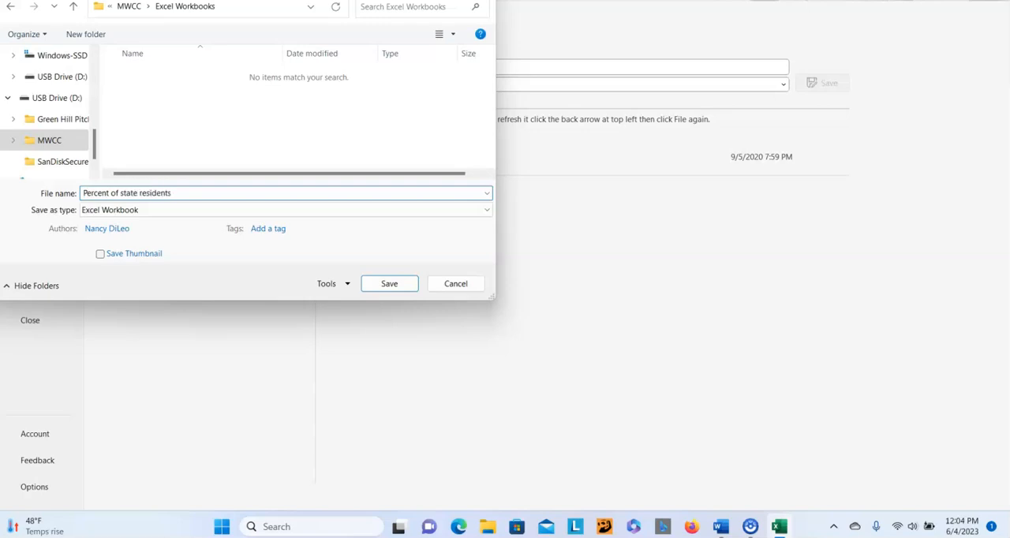
text(ing in poverty, 2000)
click(374, 285)
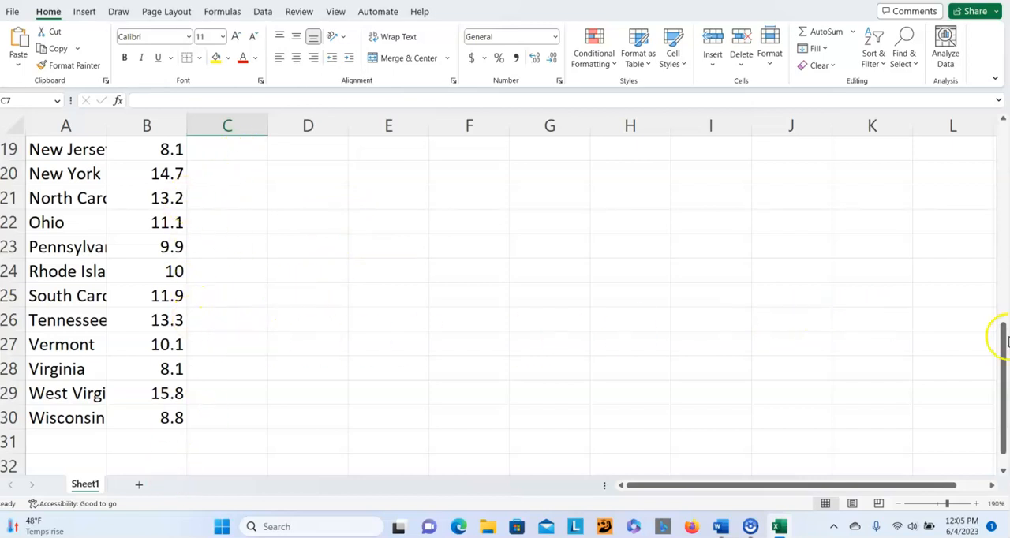
- AutoFit the widths of columns A and B to the table contents in A4:B30, then deselect the range
drag(1001, 347, 1003, 139)
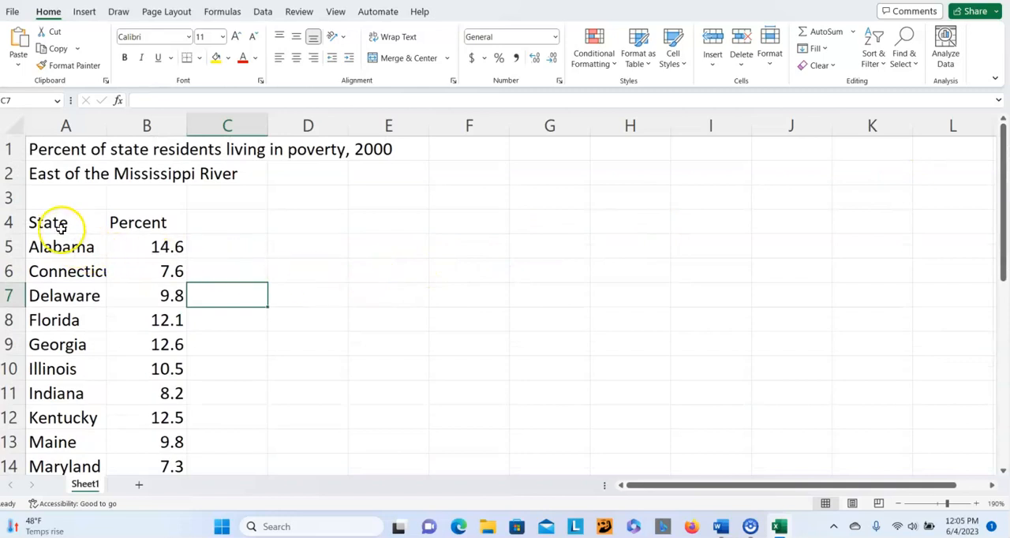
drag(36, 222, 134, 224)
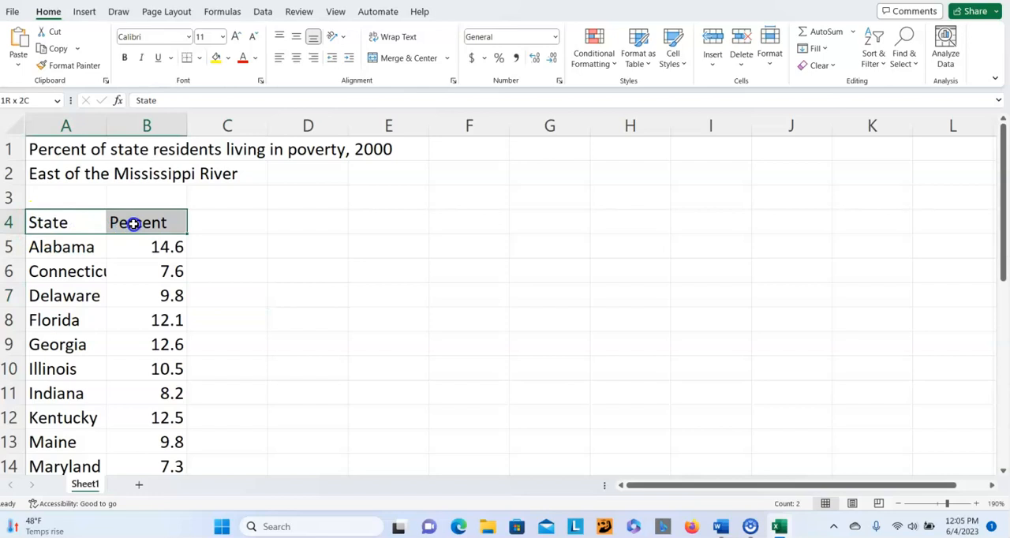
drag(134, 224, 172, 370)
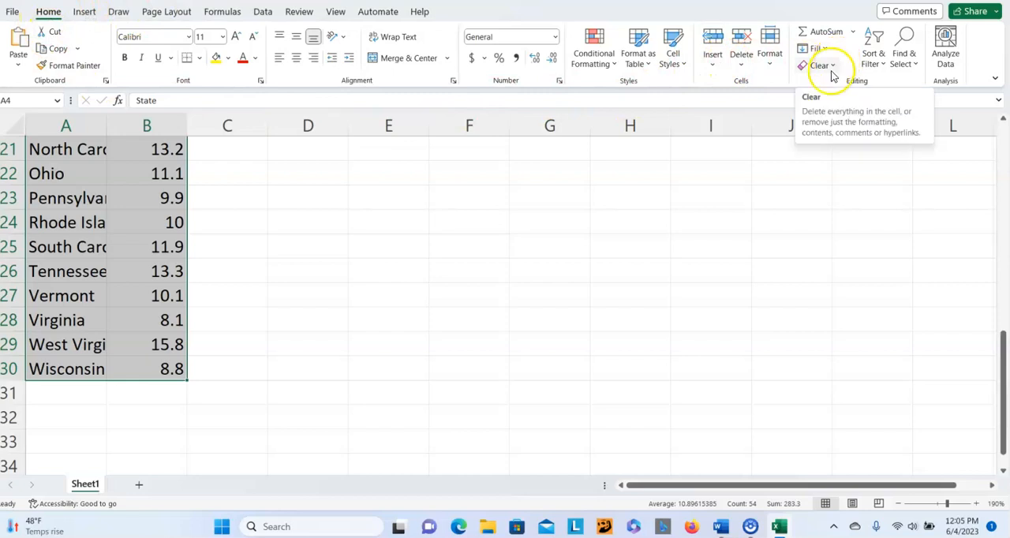
click(772, 69)
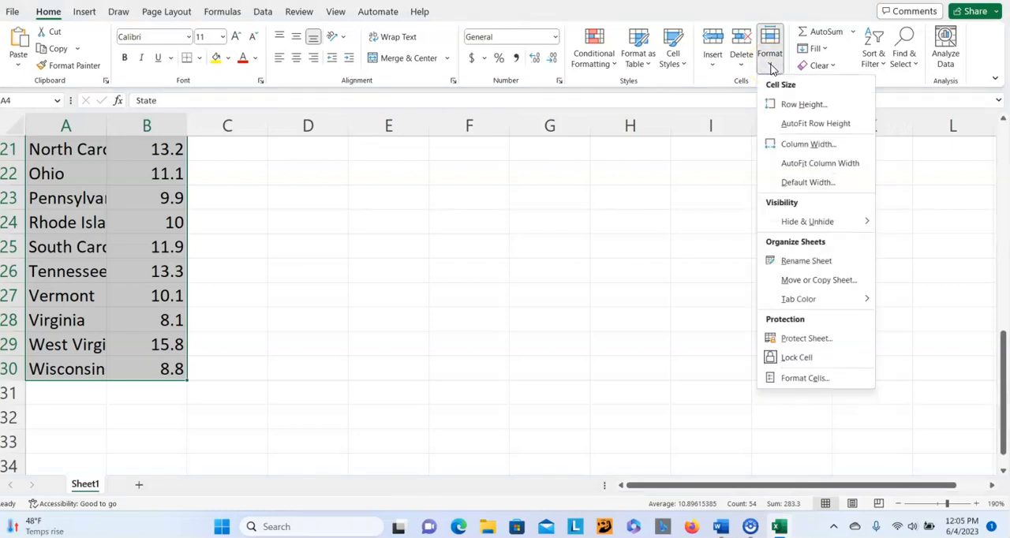
click(797, 163)
scroll(694, 216, up, 7)
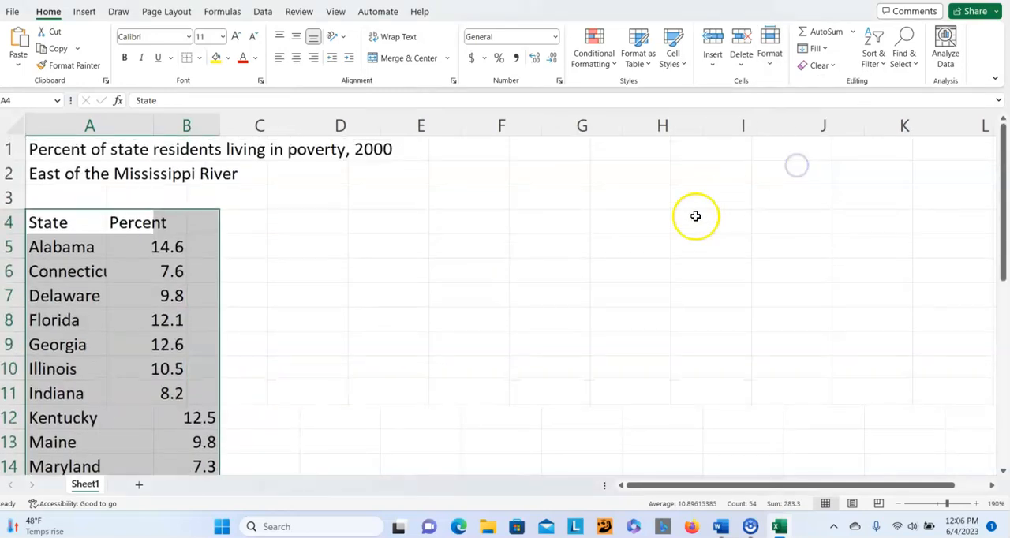
scroll(399, 248, down, 2)
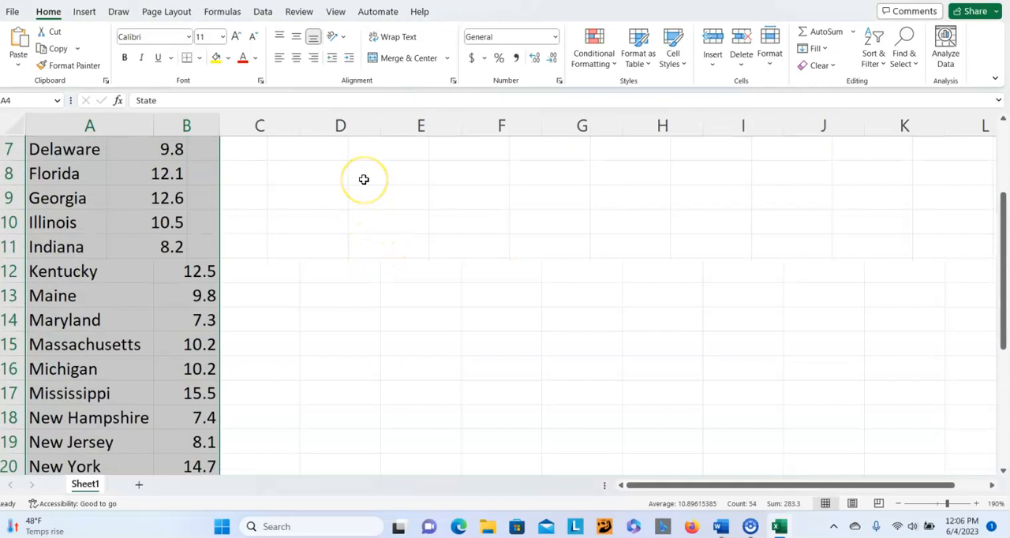
scroll(364, 180, down, 1)
click(340, 206)
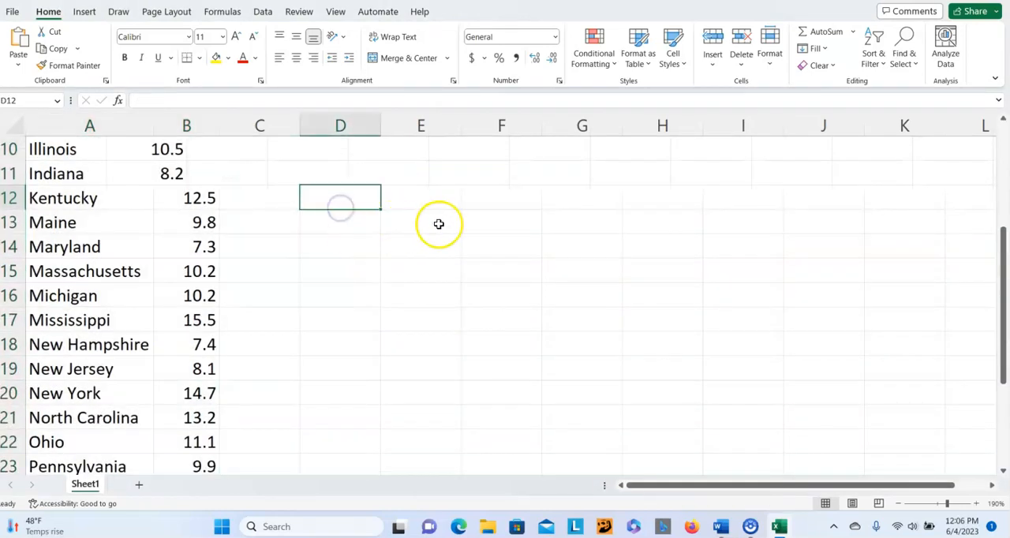
- AutoFit column B's width to only the percent values in B5:B30, leaving out the header, and deselect the range
scroll(440, 219, up, 2)
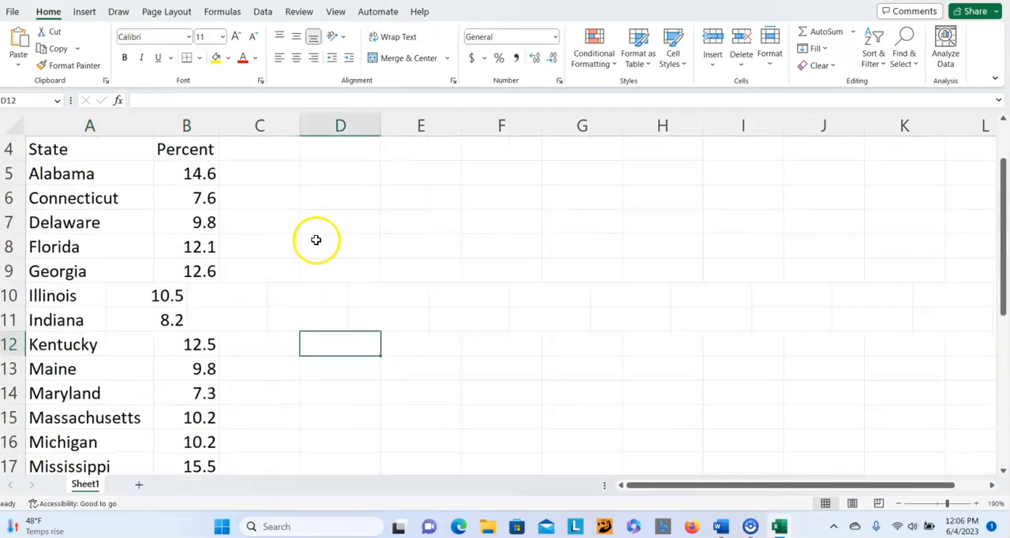
click(170, 175)
drag(171, 175, 178, 321)
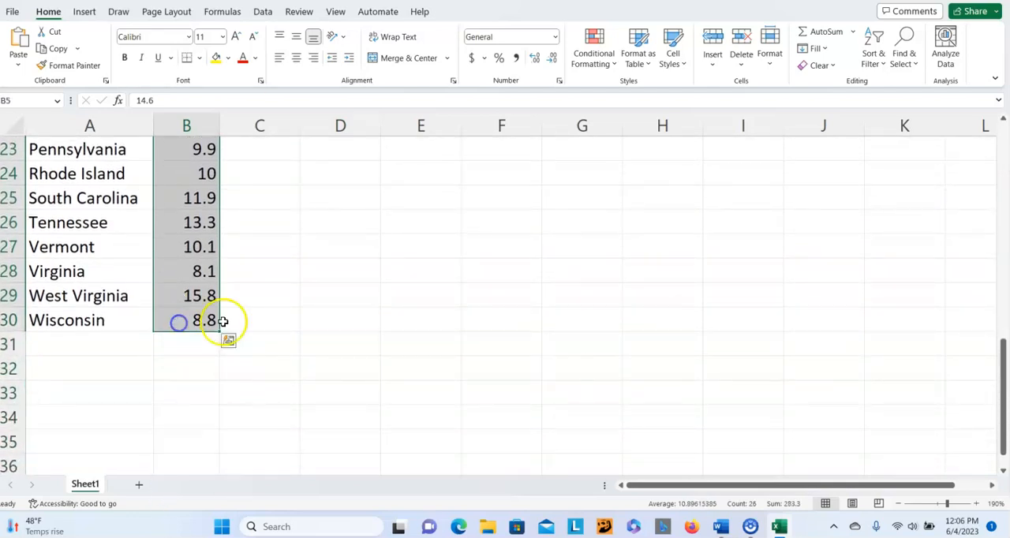
scroll(318, 256, up, 2)
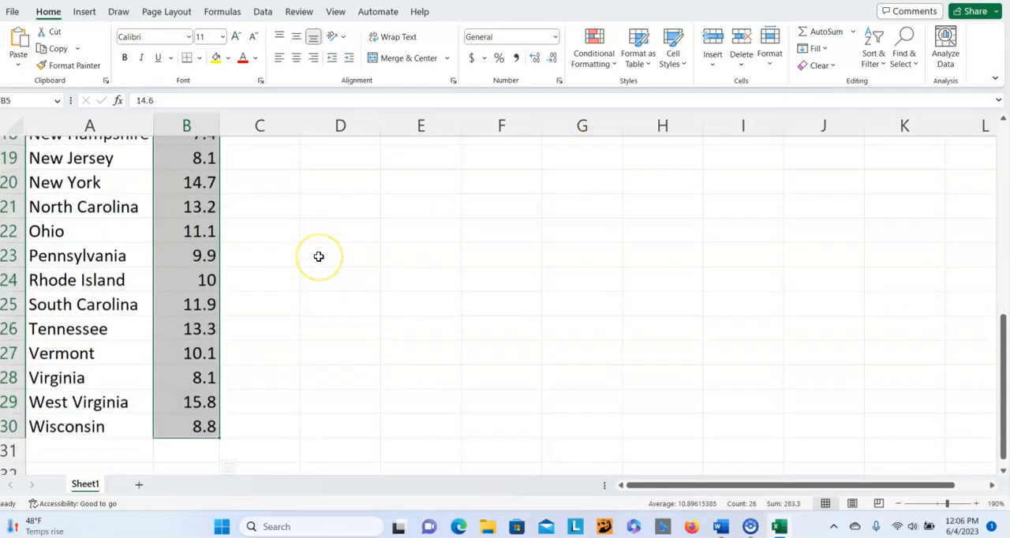
scroll(319, 257, up, 6)
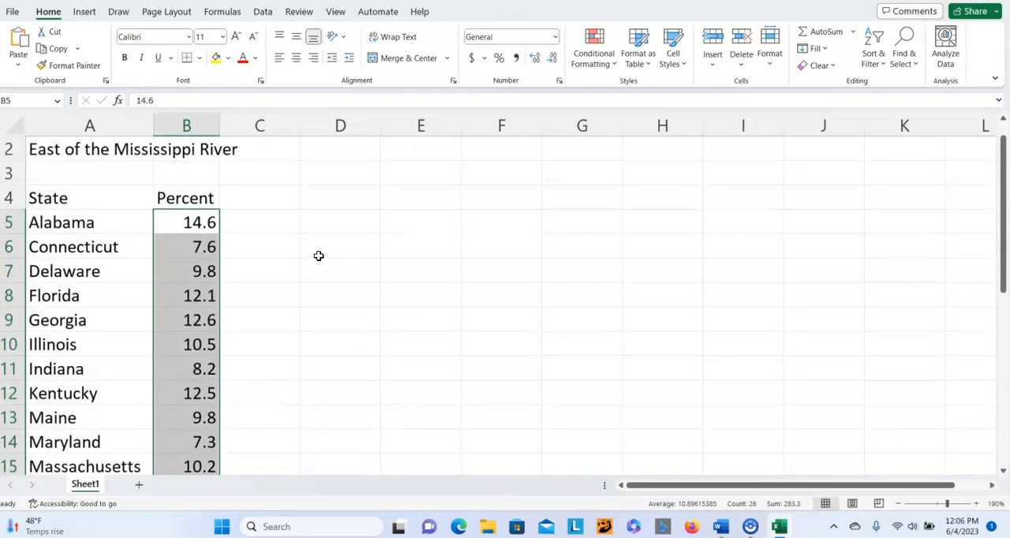
scroll(319, 255, down, 3)
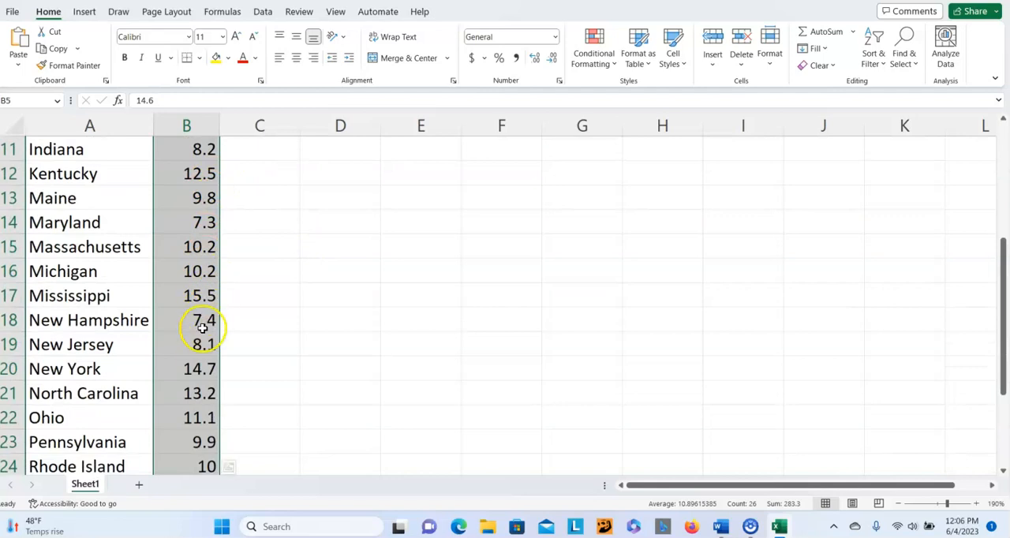
scroll(293, 307, up, 2)
scroll(293, 301, up, 2)
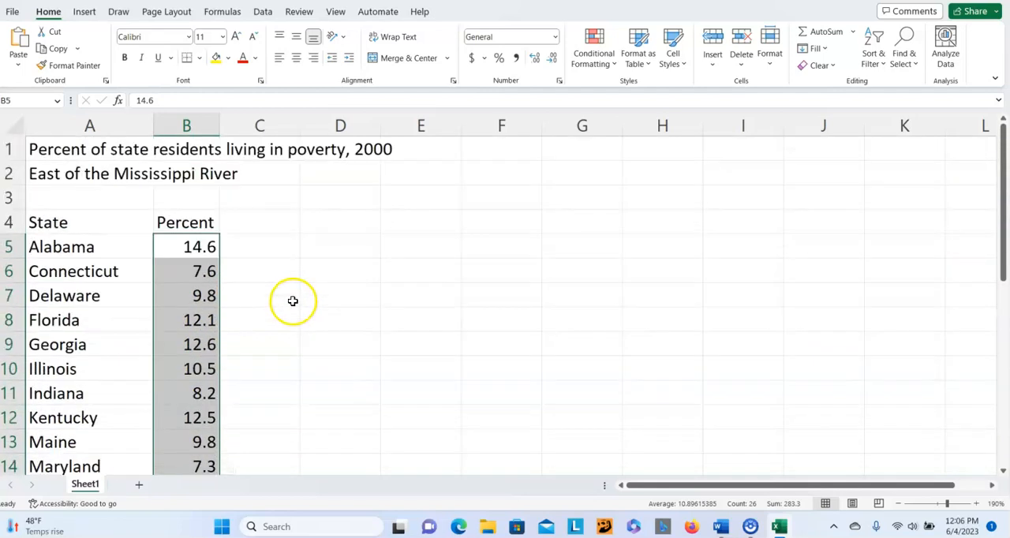
click(770, 63)
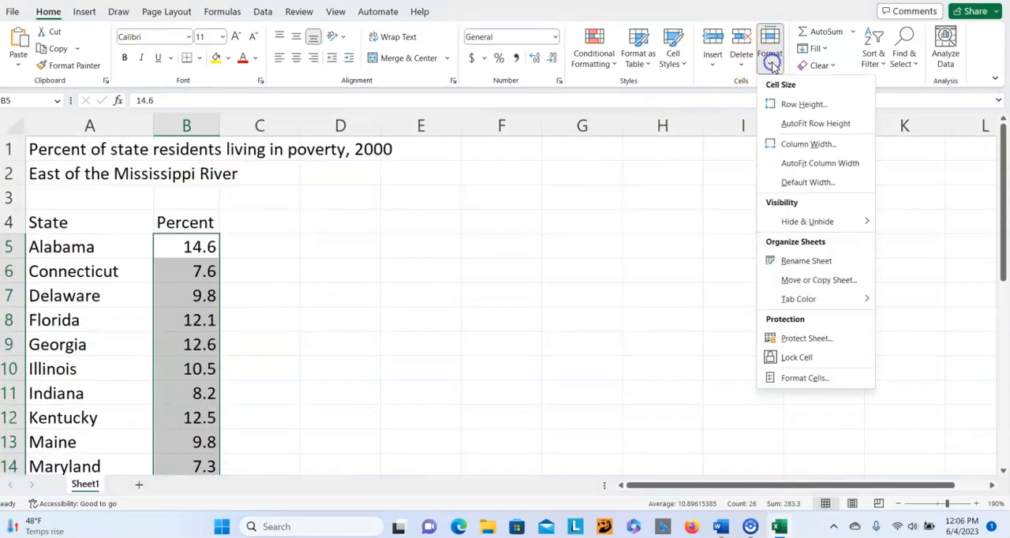
click(796, 164)
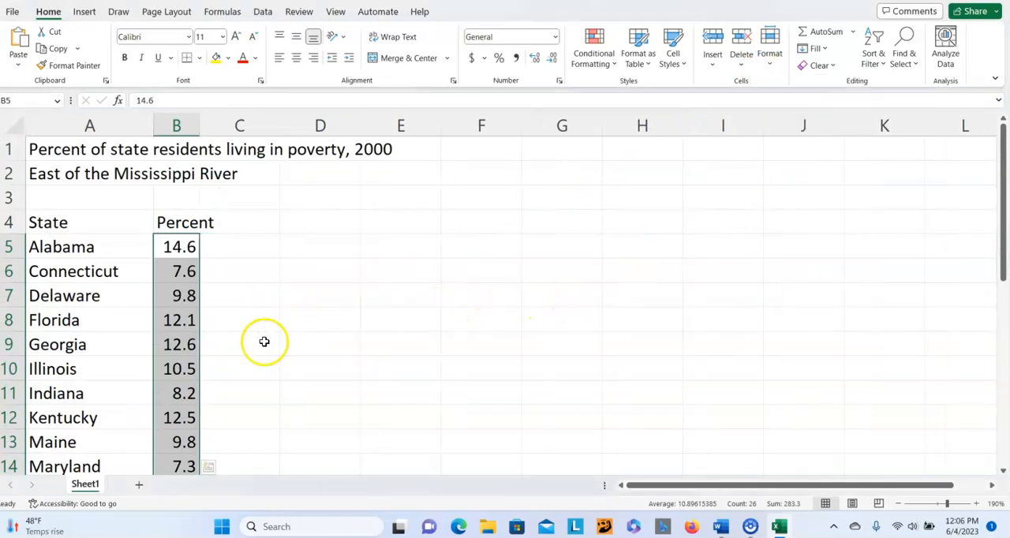
click(289, 268)
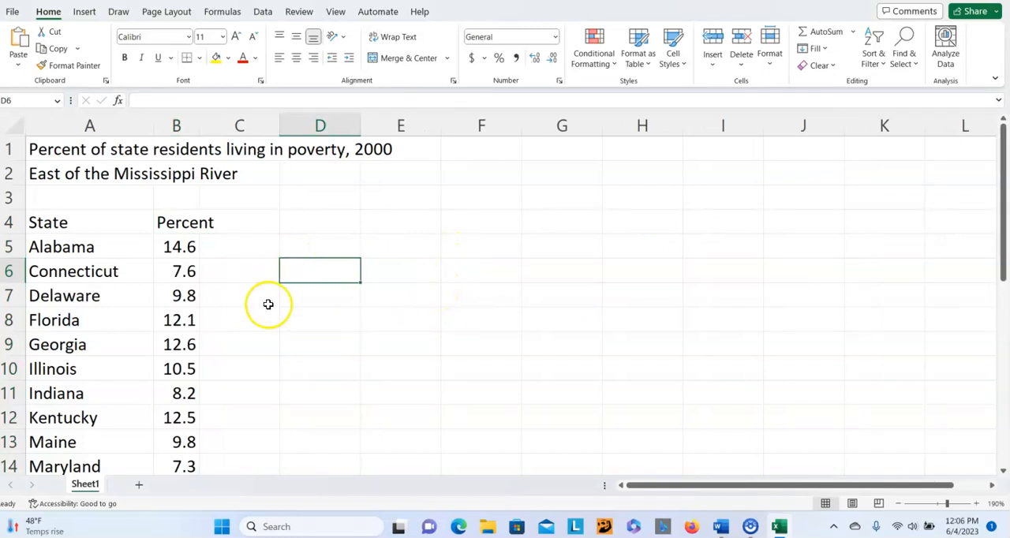
- AutoFit column B's width to the Percent header and its values in B4:B30, then deselect the range
drag(171, 222, 182, 314)
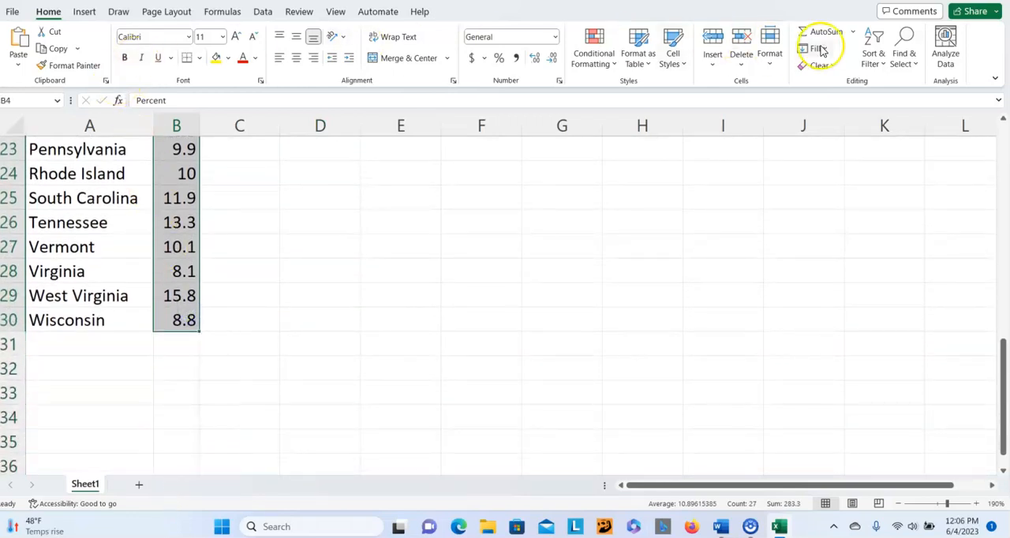
click(769, 55)
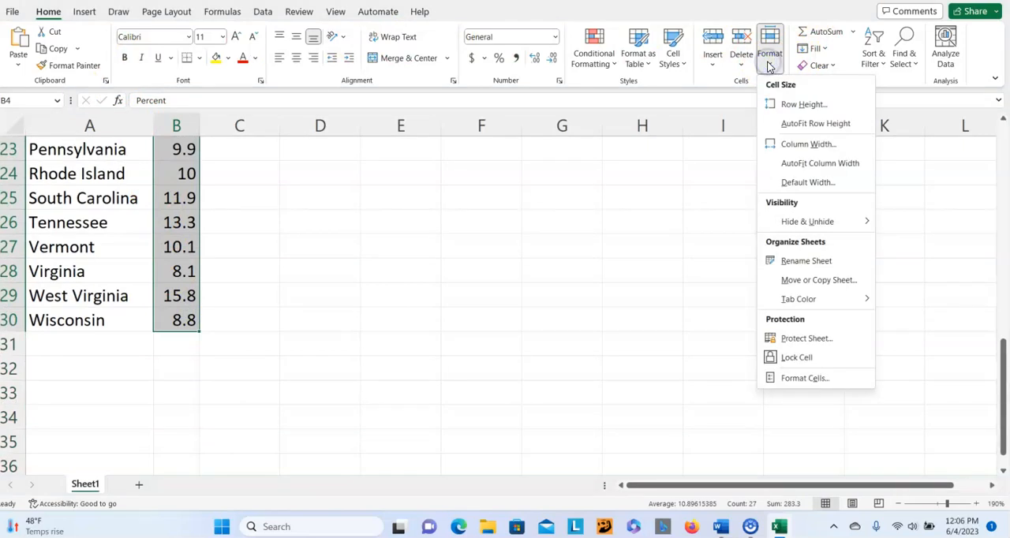
click(793, 166)
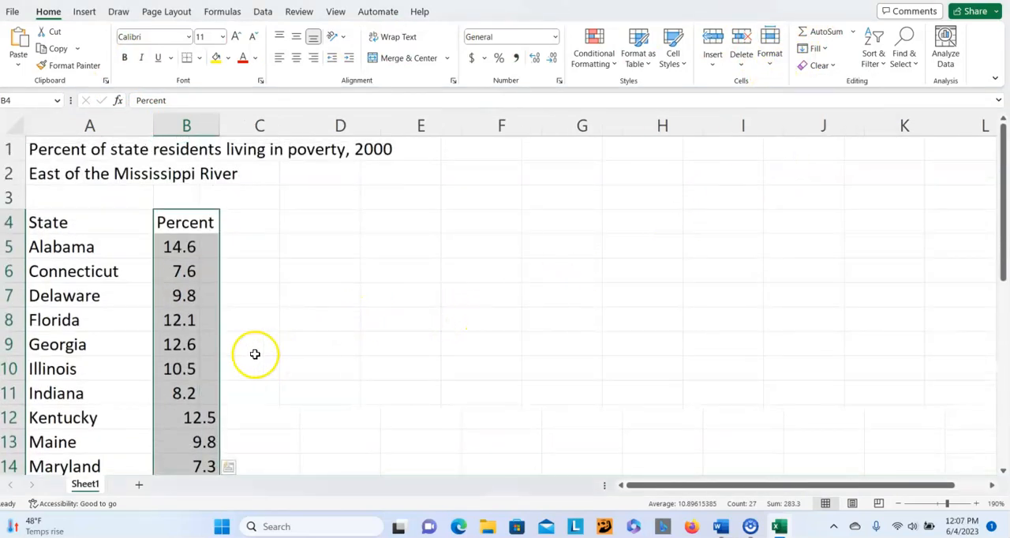
click(239, 249)
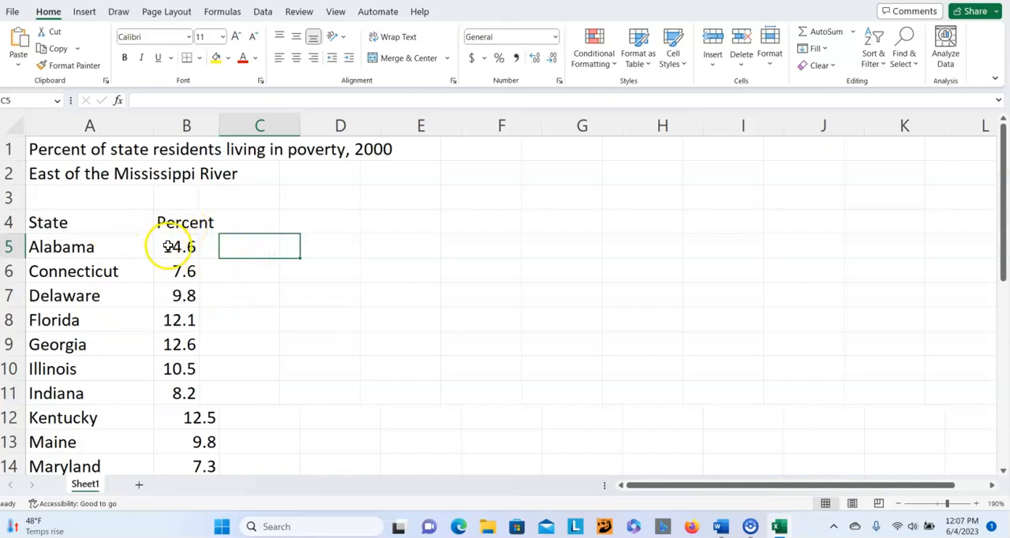
- Look over the Percent values in B5:B30 and the state list down to row 30 to check the column's fit
drag(169, 246, 189, 396)
scroll(363, 288, up, 5)
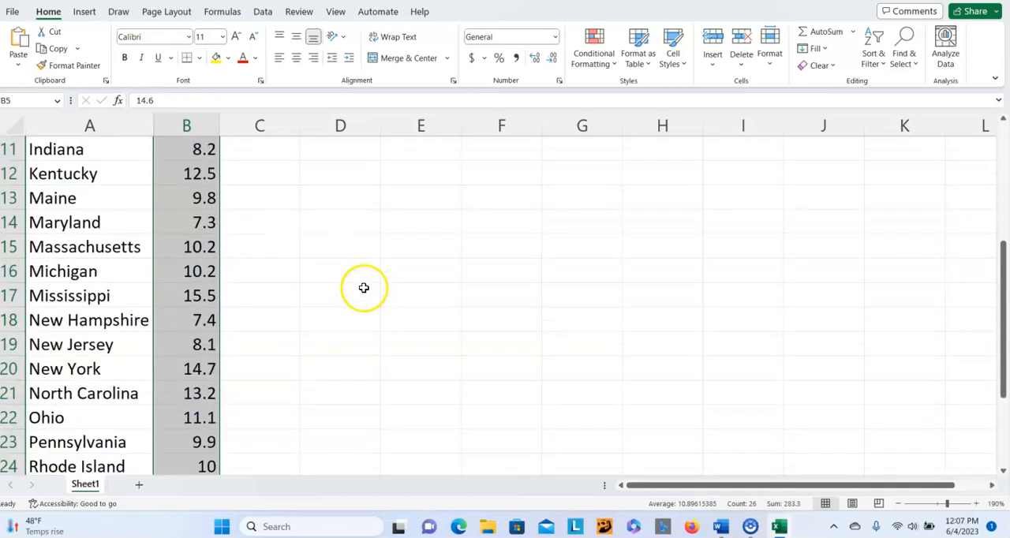
scroll(364, 287, up, 2)
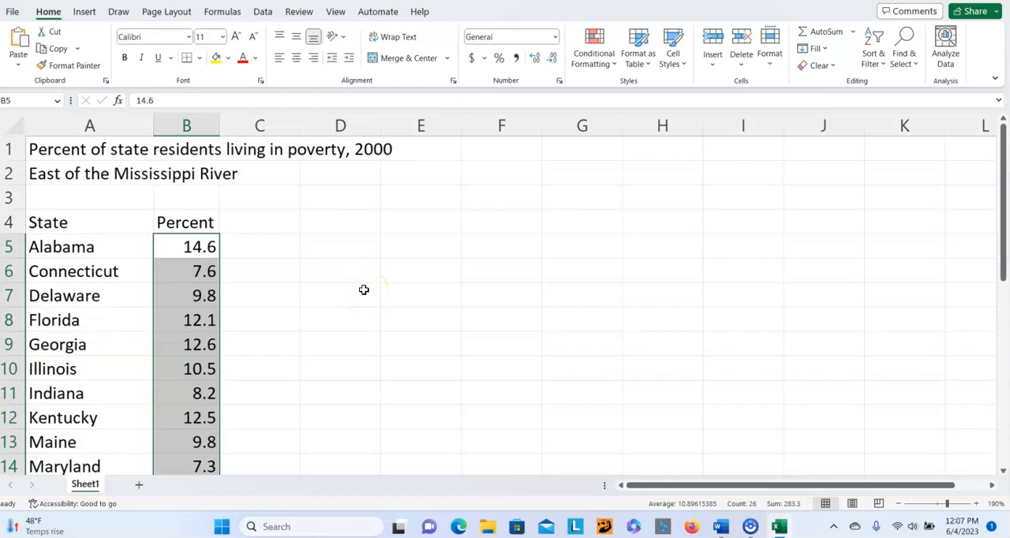
click(283, 410)
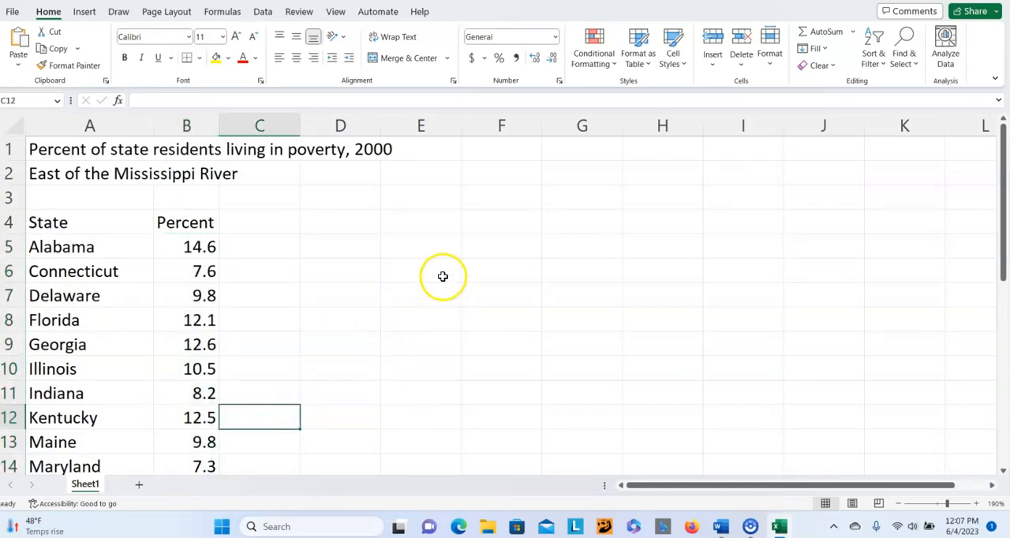
scroll(366, 210, down, 1)
scroll(366, 211, down, 2)
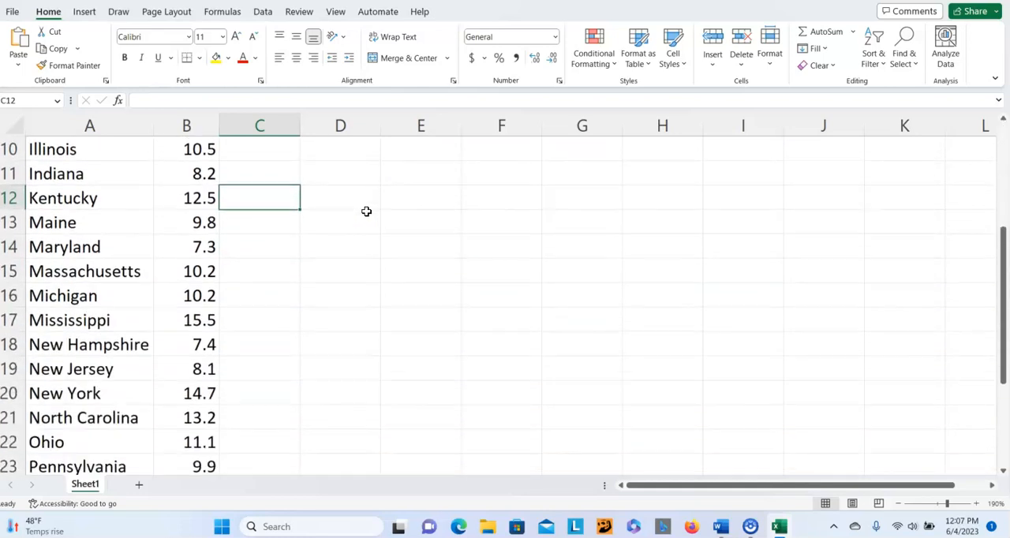
scroll(366, 211, down, 3)
scroll(366, 211, down, 1)
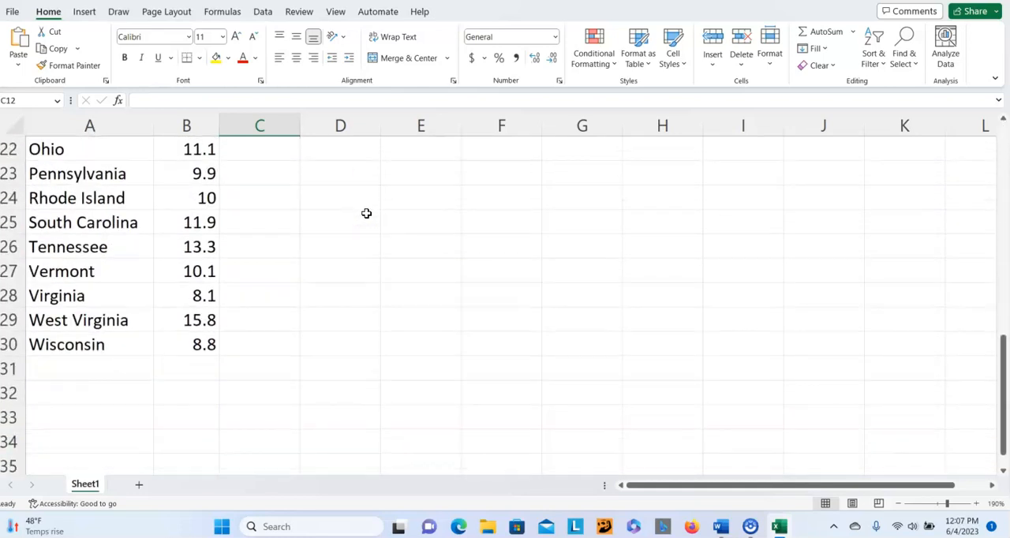
scroll(289, 288, up, 4)
scroll(294, 258, up, 2)
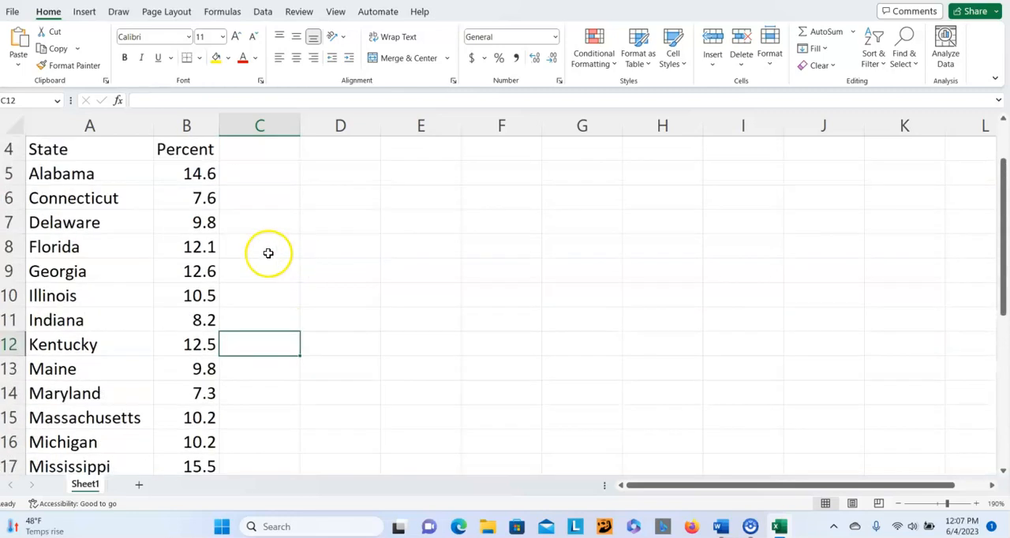
drag(192, 169, 191, 373)
click(287, 225)
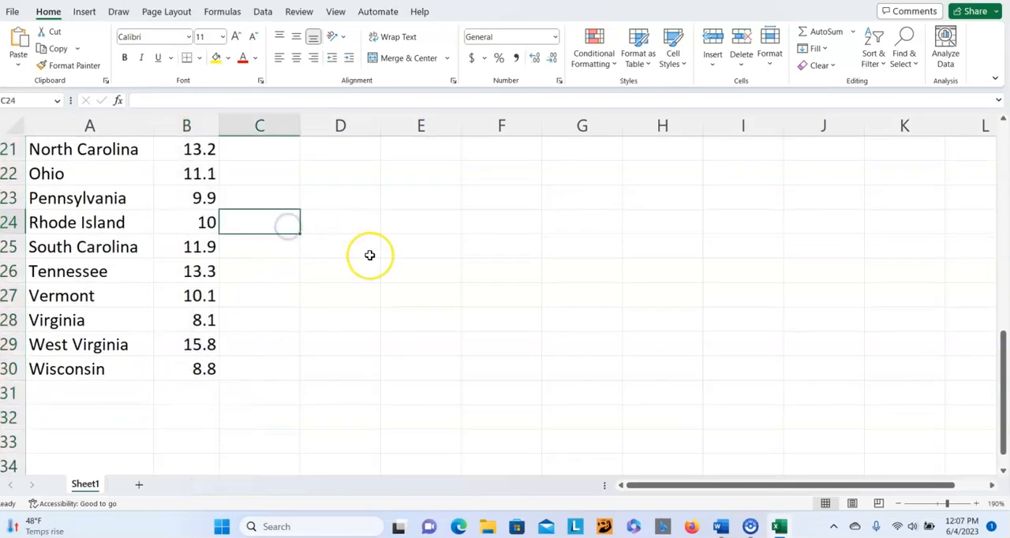
scroll(369, 255, up, 5)
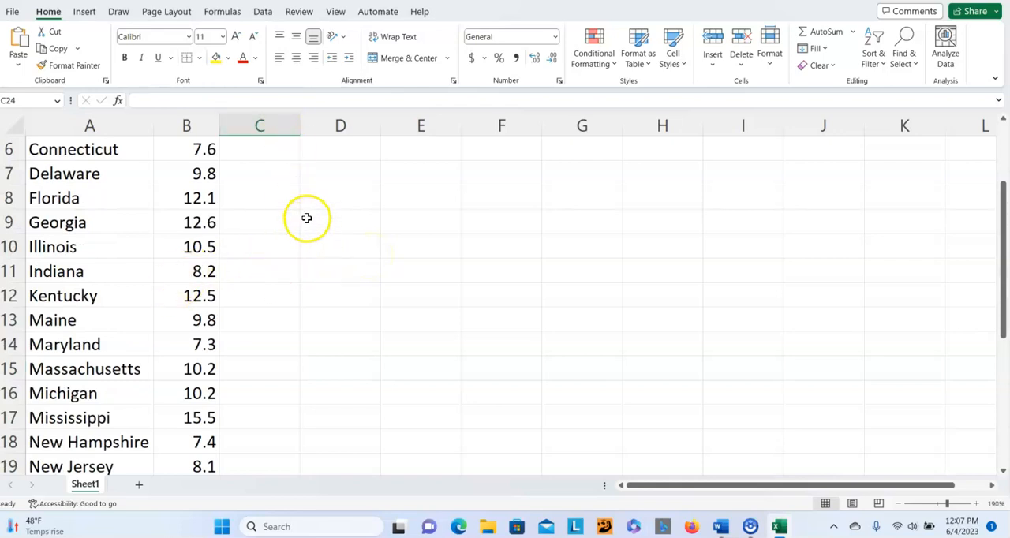
scroll(306, 220, up, 2)
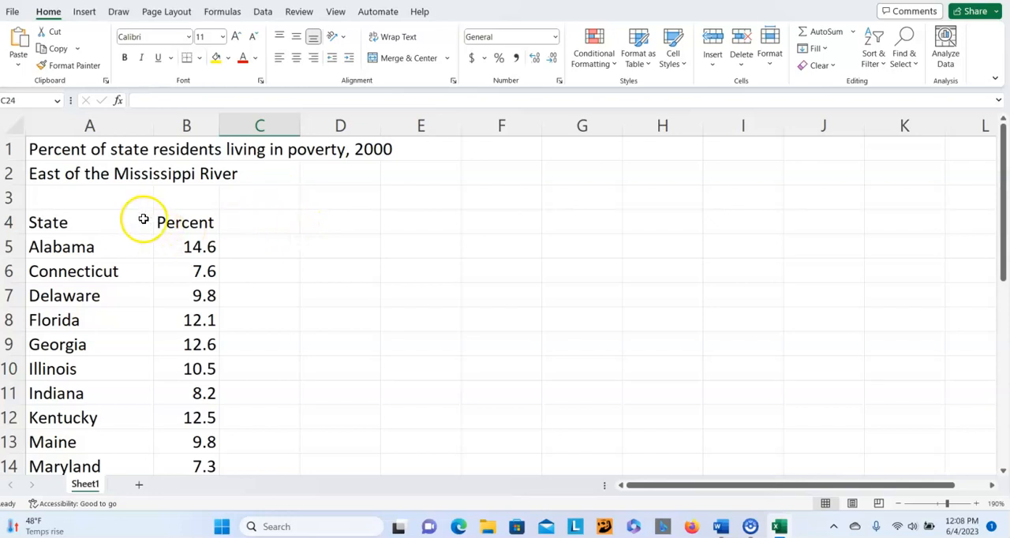
- Make the State and Percent column headings in A4:B4 bold, then deselect them
click(40, 225)
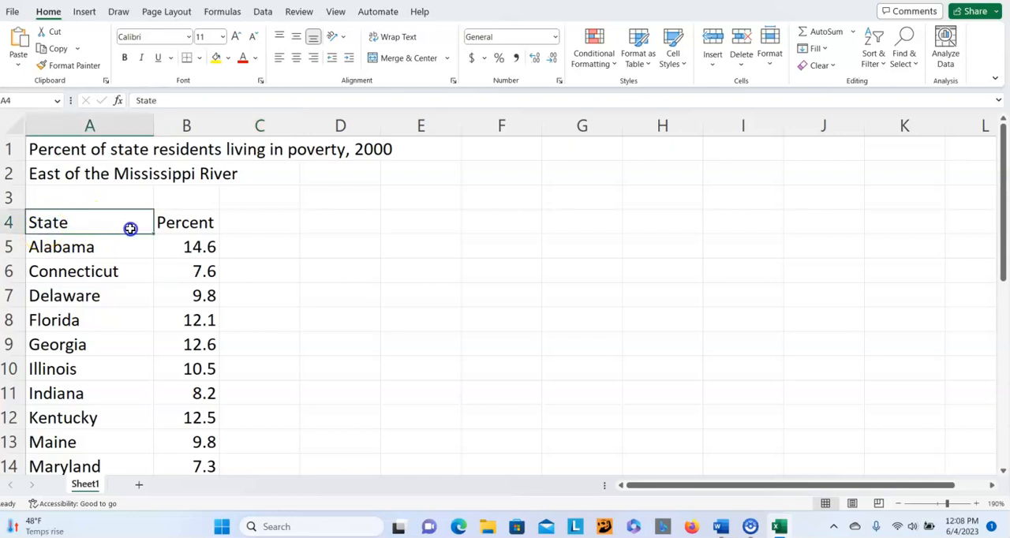
drag(130, 228, 186, 224)
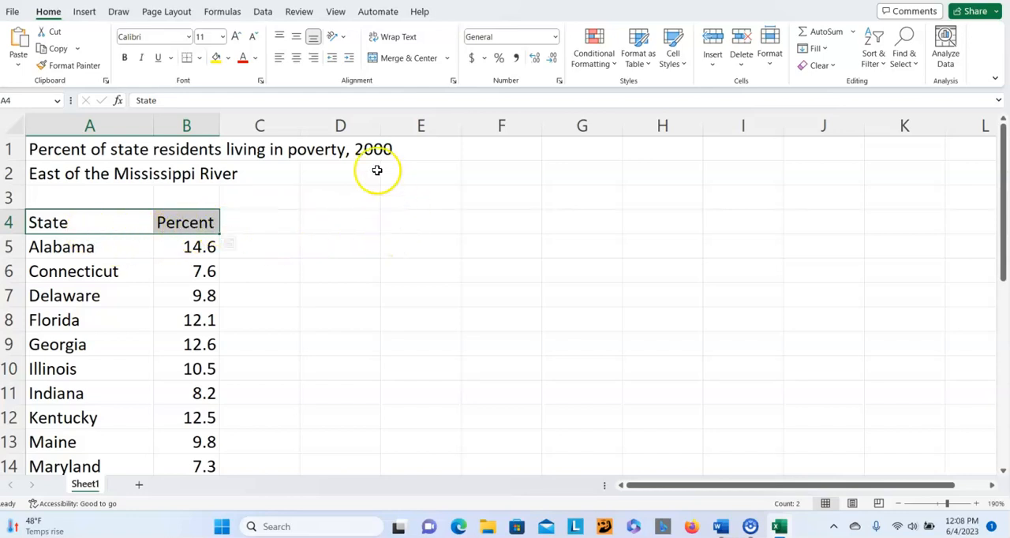
click(124, 58)
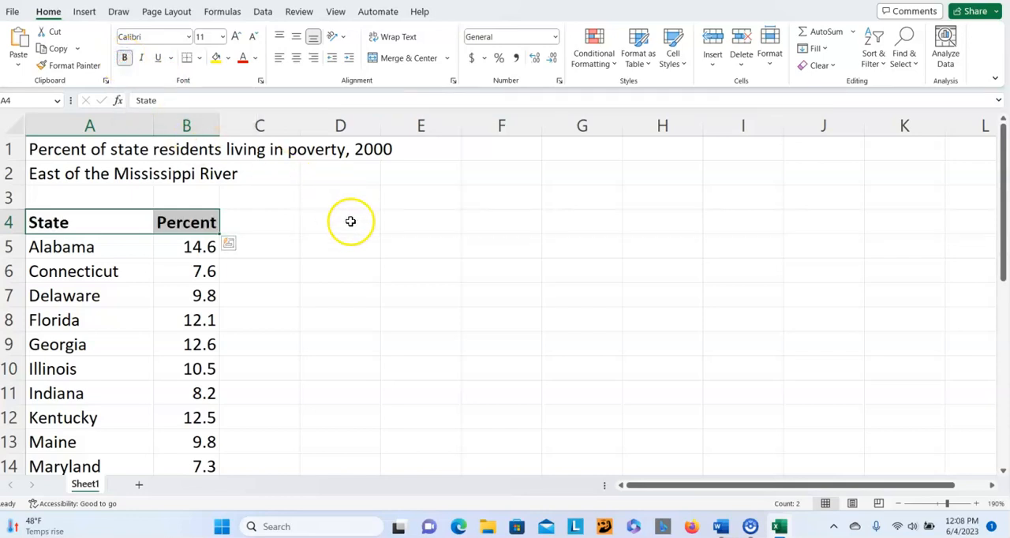
scroll(350, 221, down, 3)
click(333, 275)
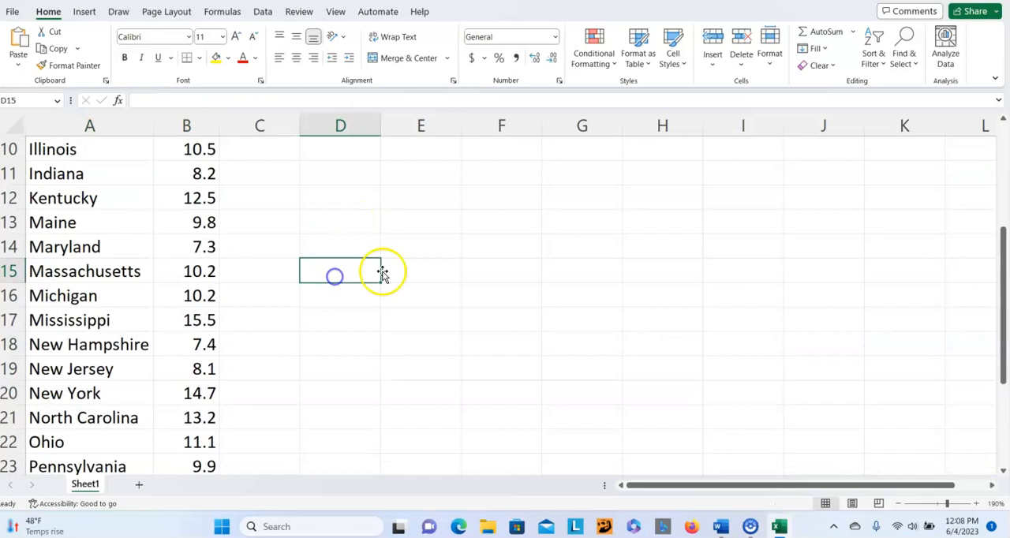
scroll(555, 242, up, 3)
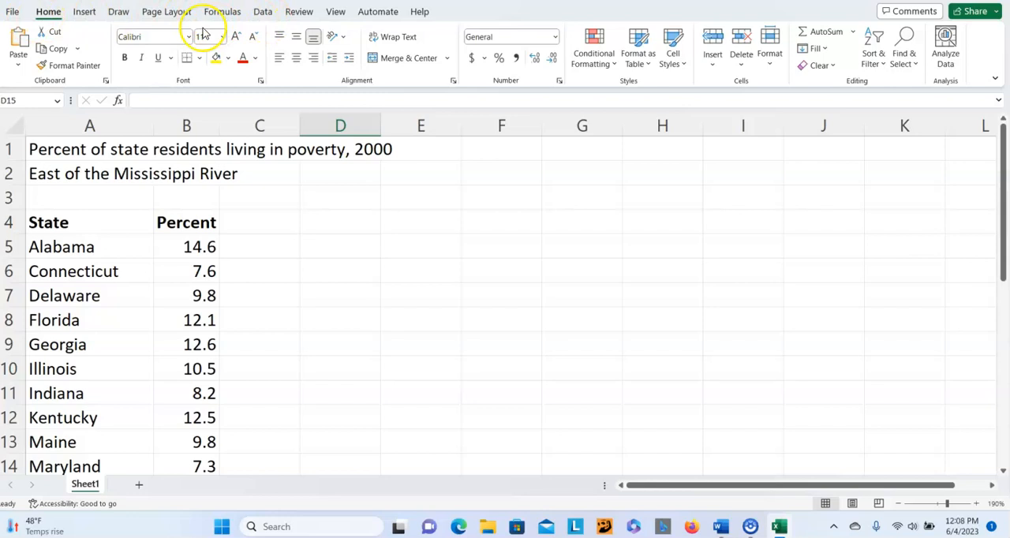
- Sort the table data in A5:B30 by the State column on cell values, in A to Z order
click(263, 12)
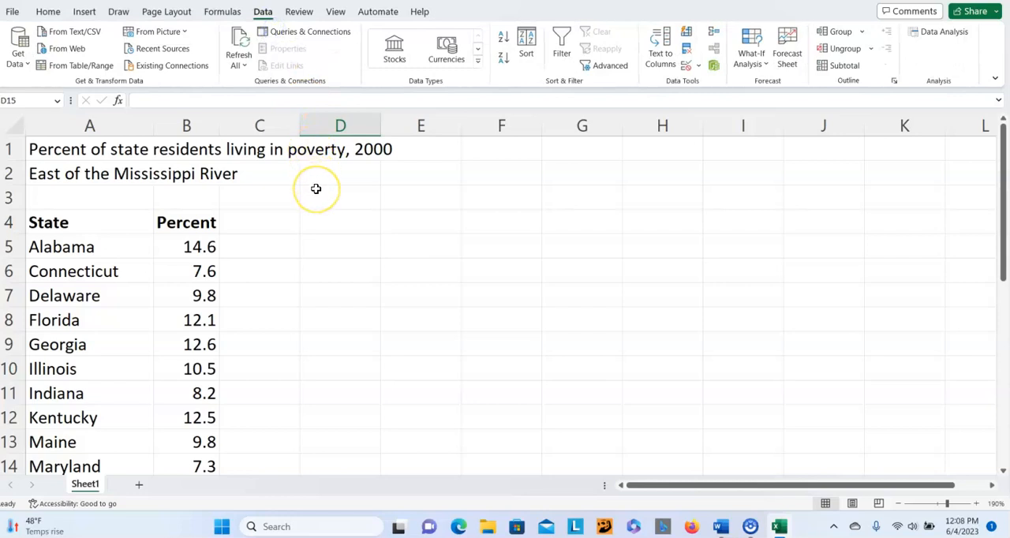
click(526, 66)
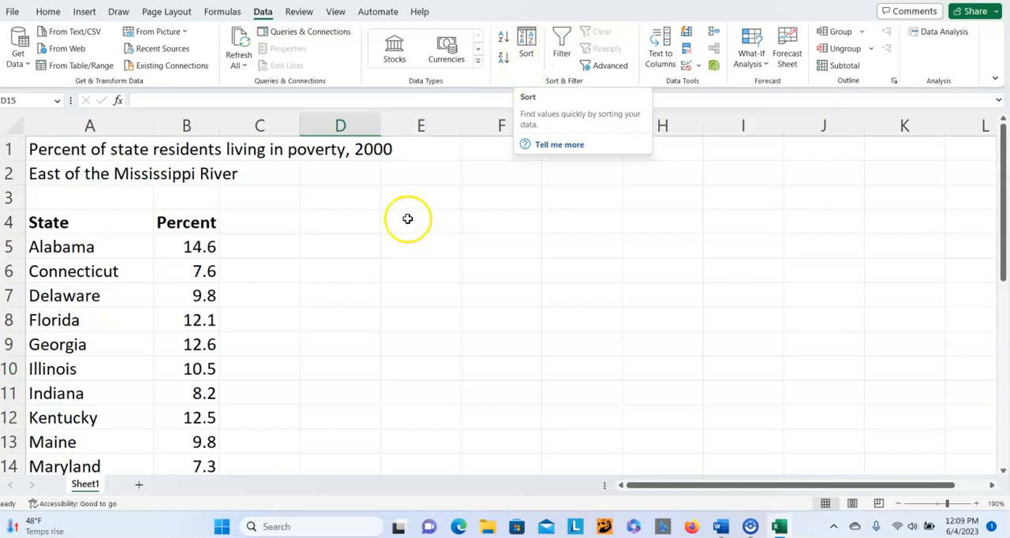
scroll(329, 276, down, 1)
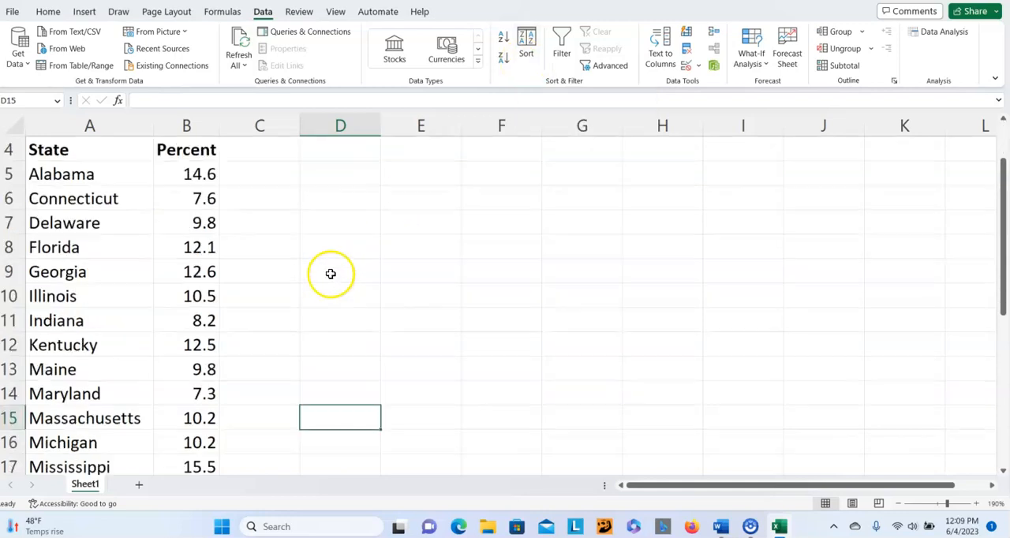
click(35, 175)
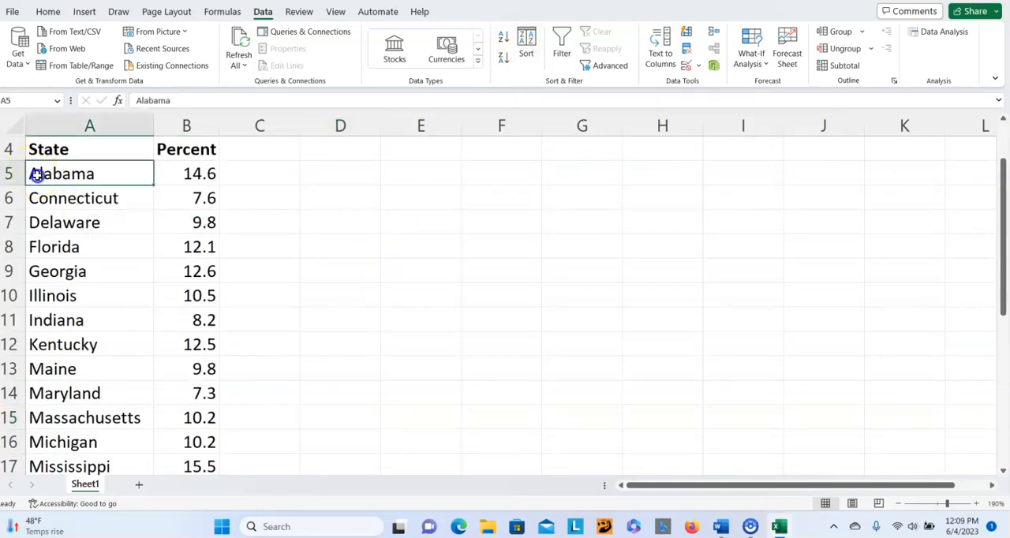
drag(145, 182, 198, 365)
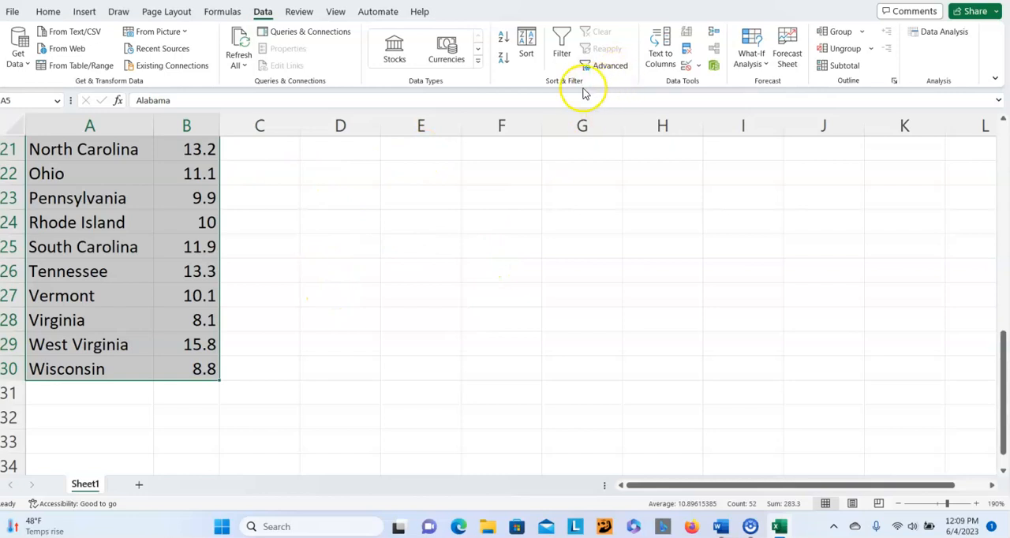
click(527, 47)
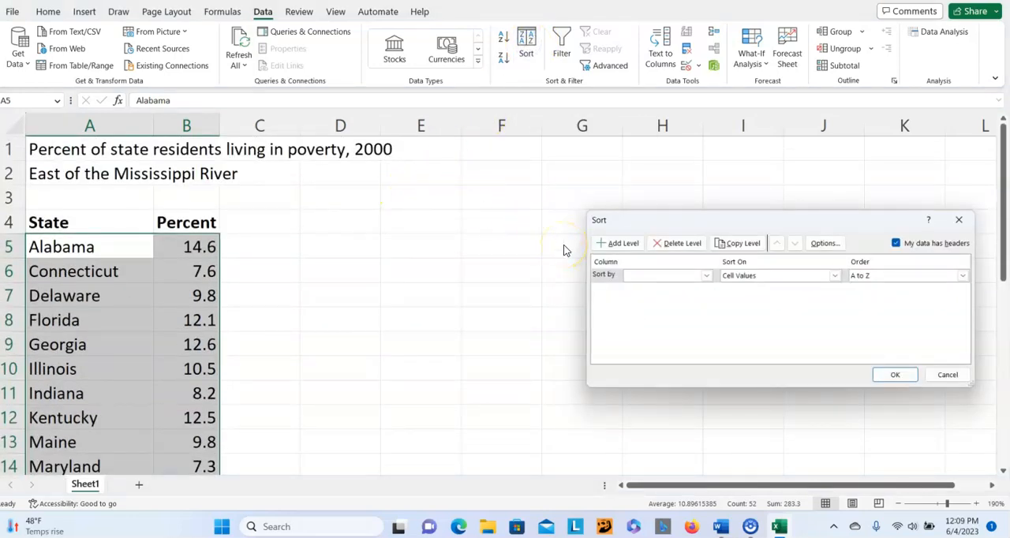
click(705, 277)
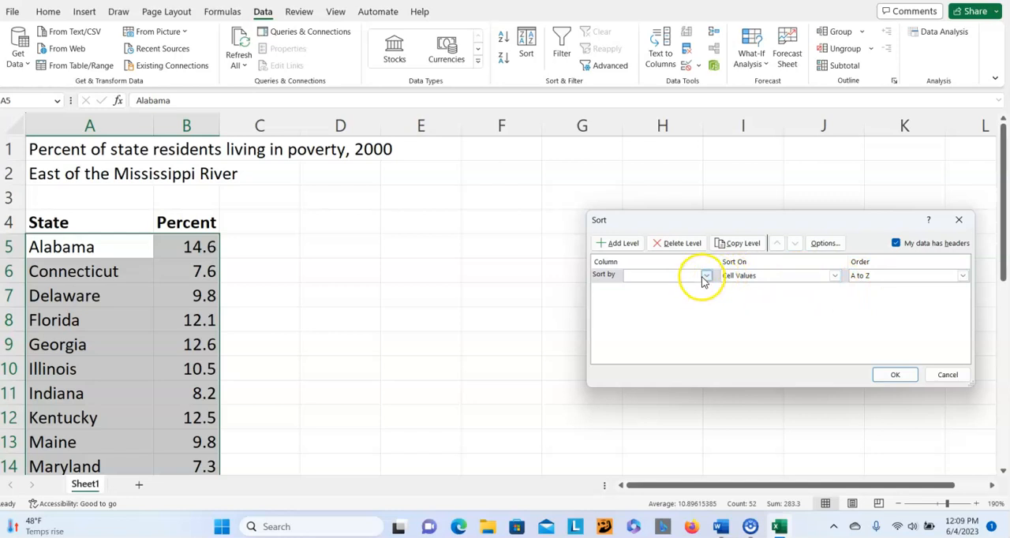
click(705, 278)
click(680, 289)
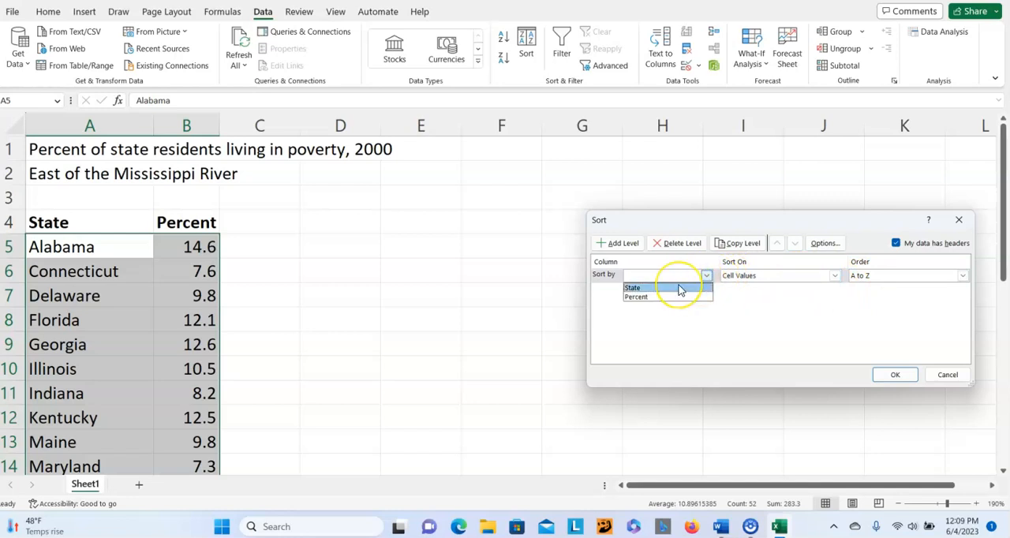
click(680, 288)
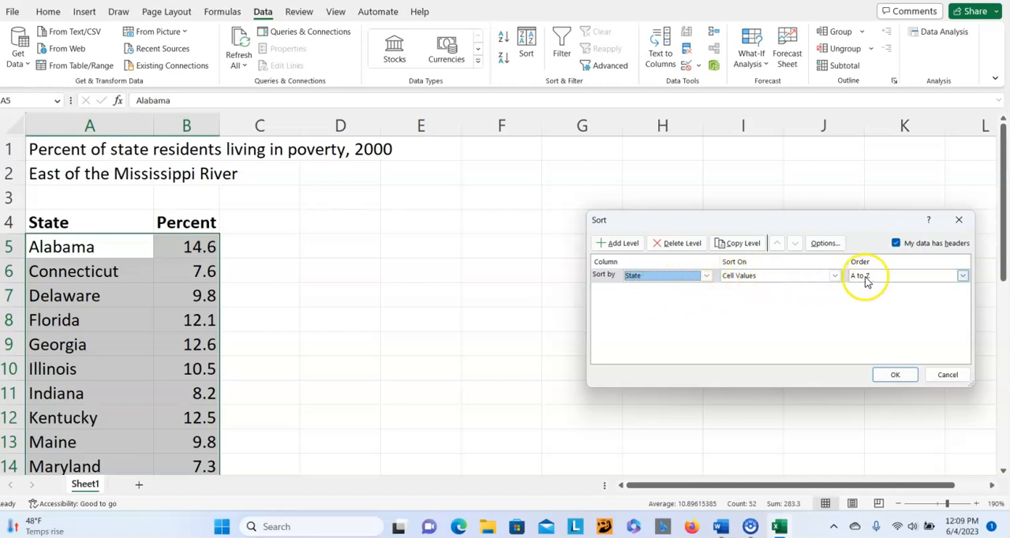
click(889, 375)
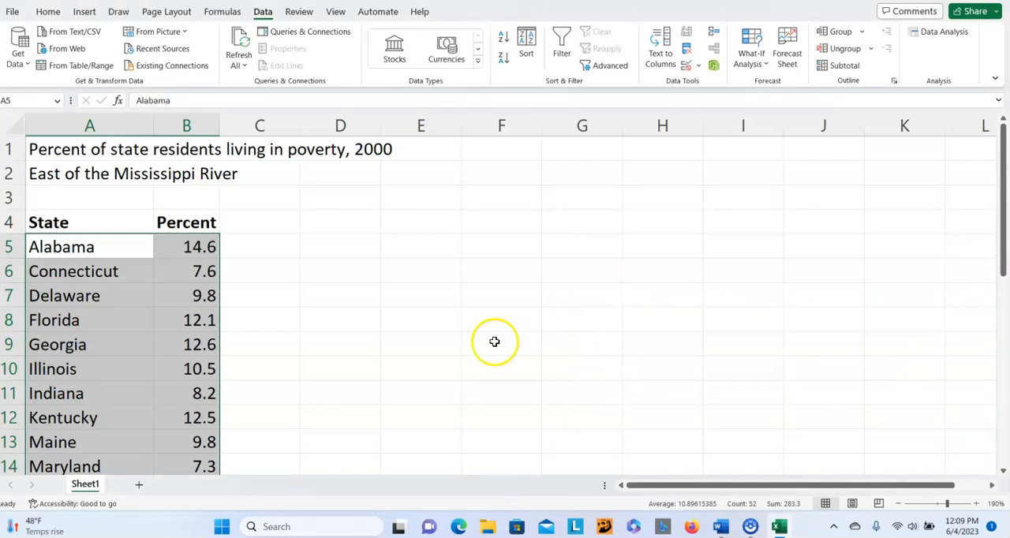
- Sort the table data in A5:B30 by the Percent column on cell values, from smallest to largest
scroll(308, 295, down, 1)
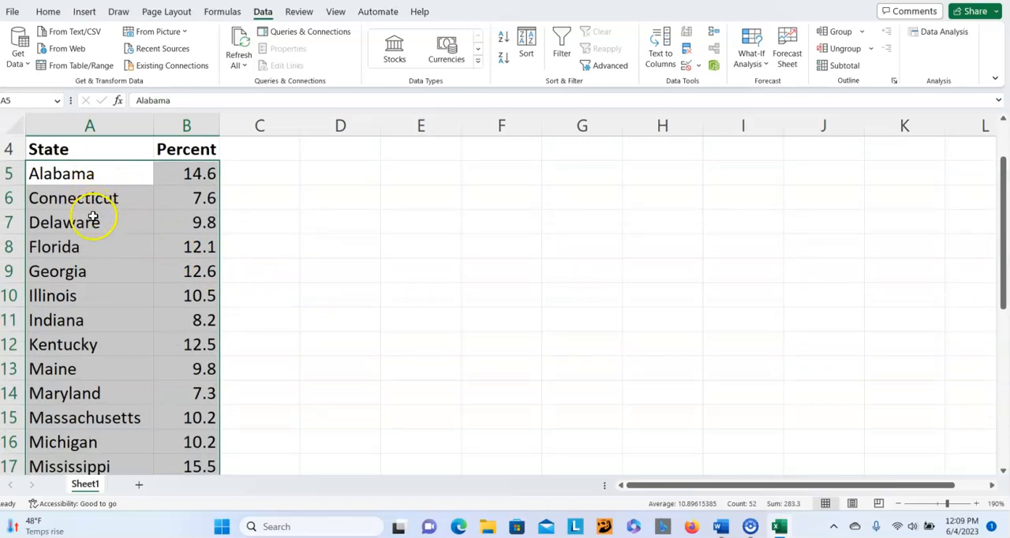
scroll(88, 262, down, 4)
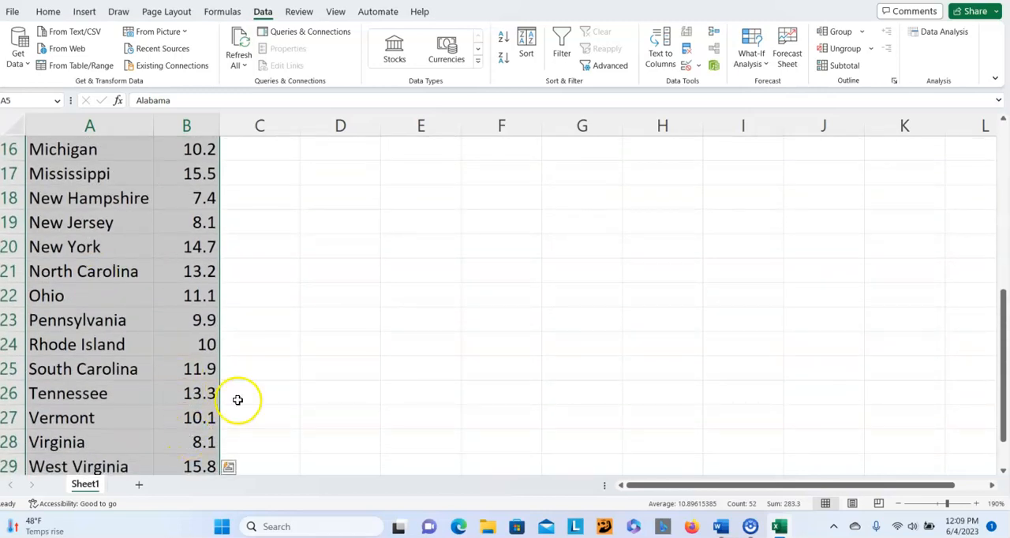
scroll(237, 399, down, 2)
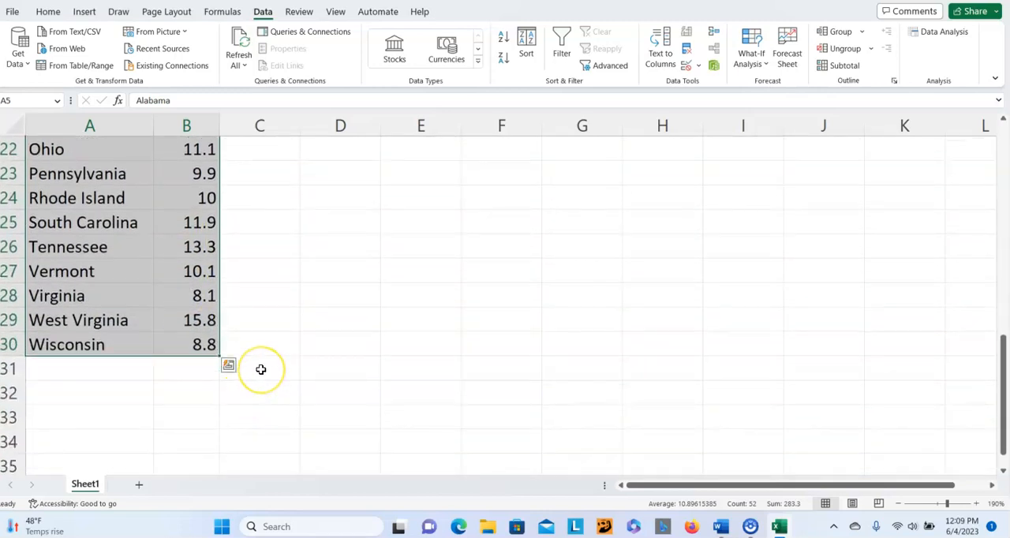
scroll(260, 369, up, 1)
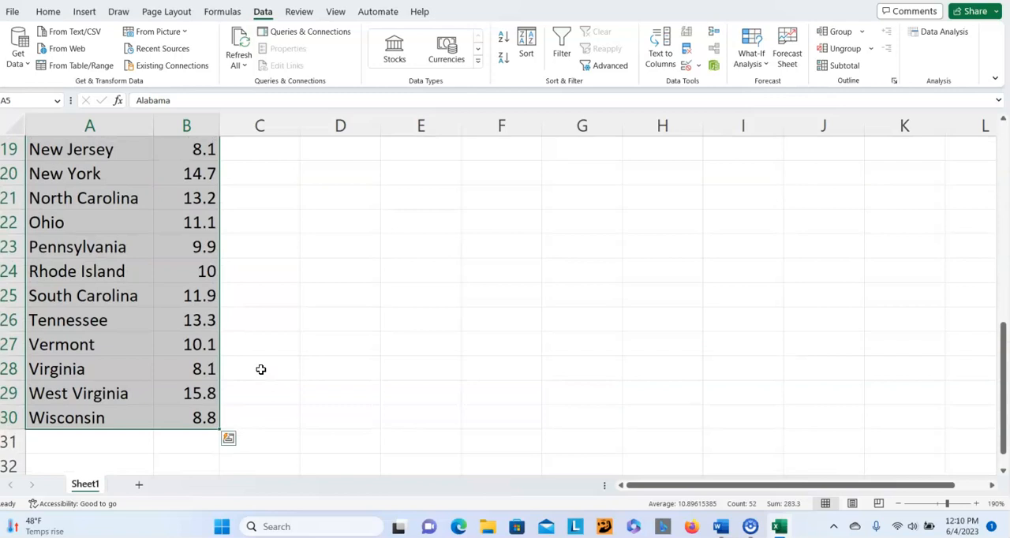
scroll(260, 369, up, 6)
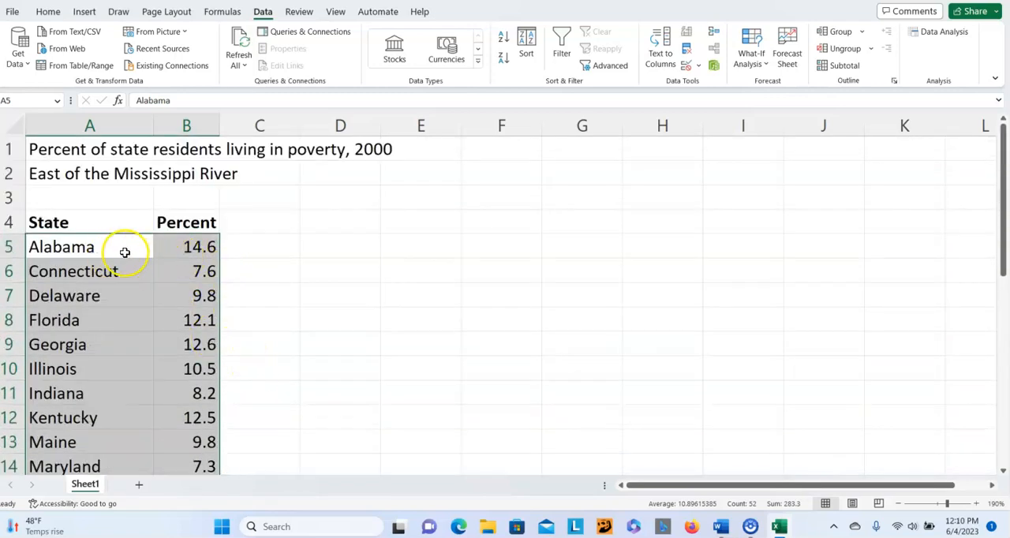
click(526, 44)
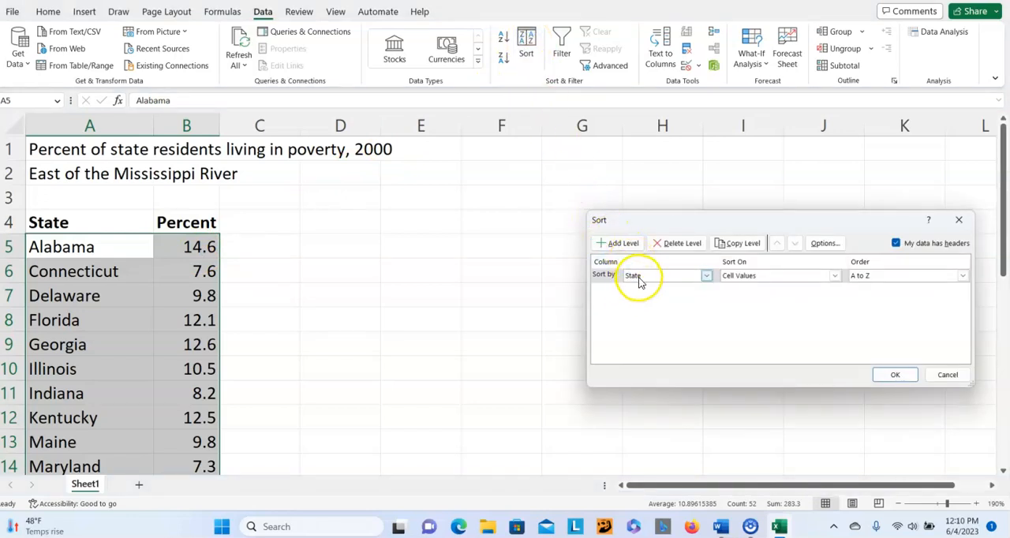
click(708, 278)
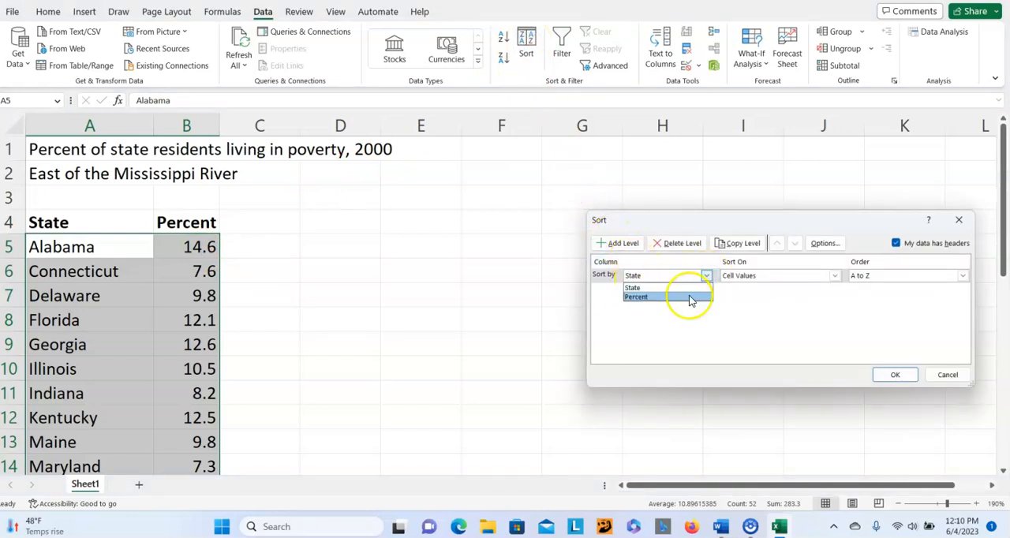
click(688, 295)
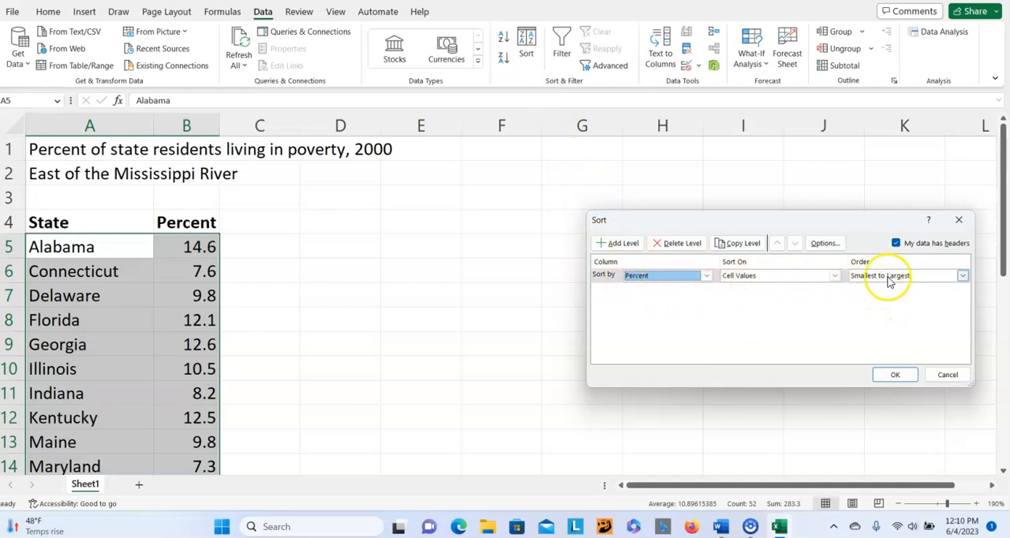
click(896, 376)
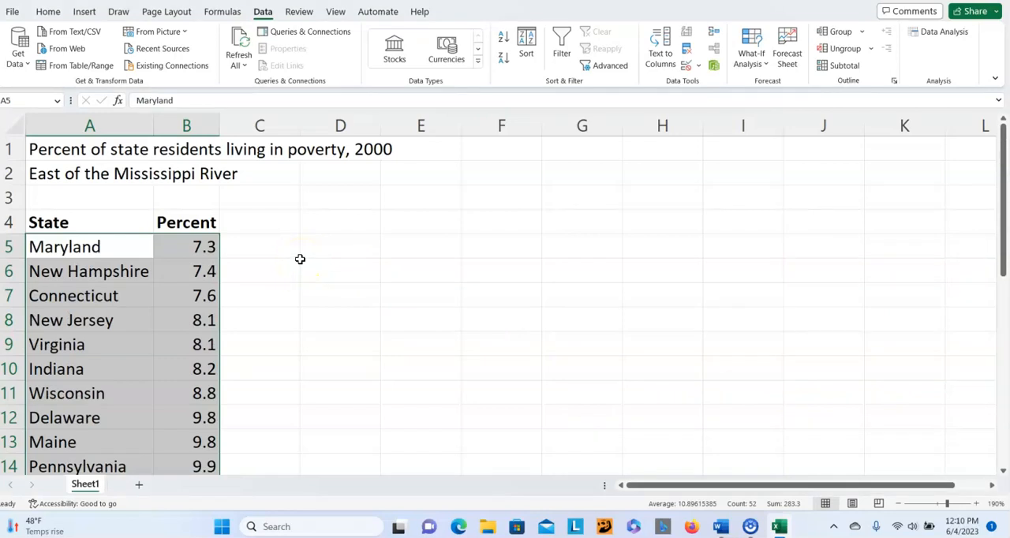
- Re-sort the table data in A5:B30 by Percent on cell values, with the order set to Largest to Smallest
scroll(300, 259, down, 6)
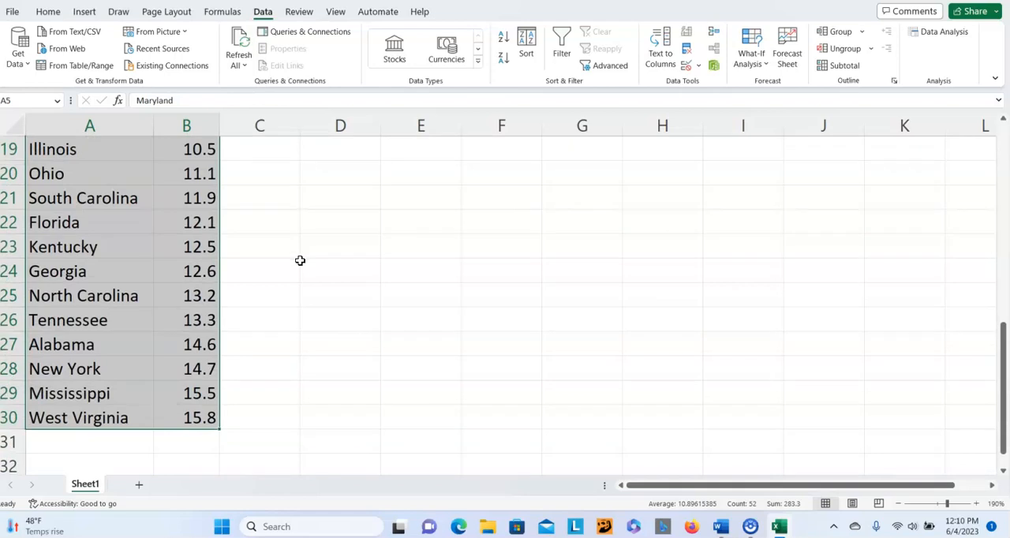
scroll(298, 260, up, 6)
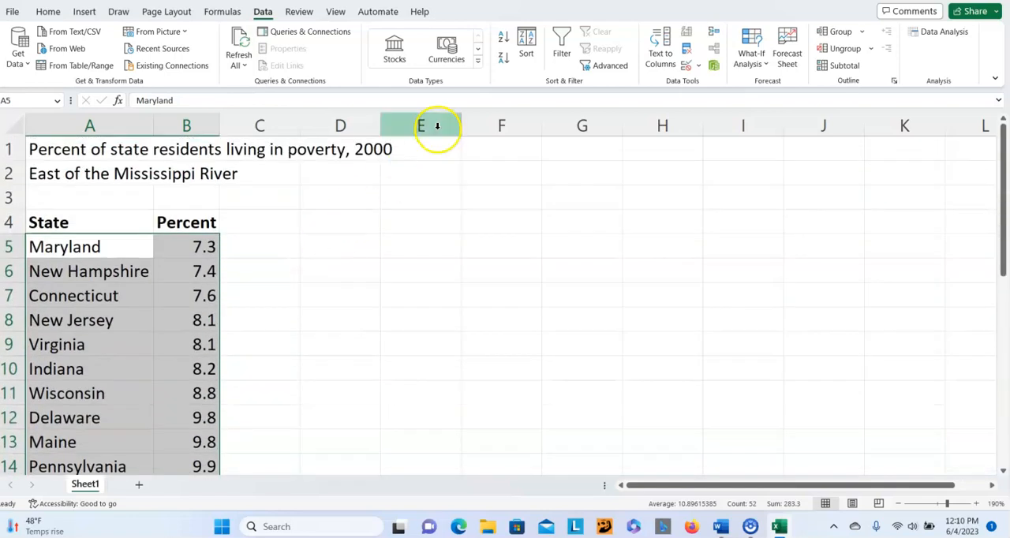
click(524, 46)
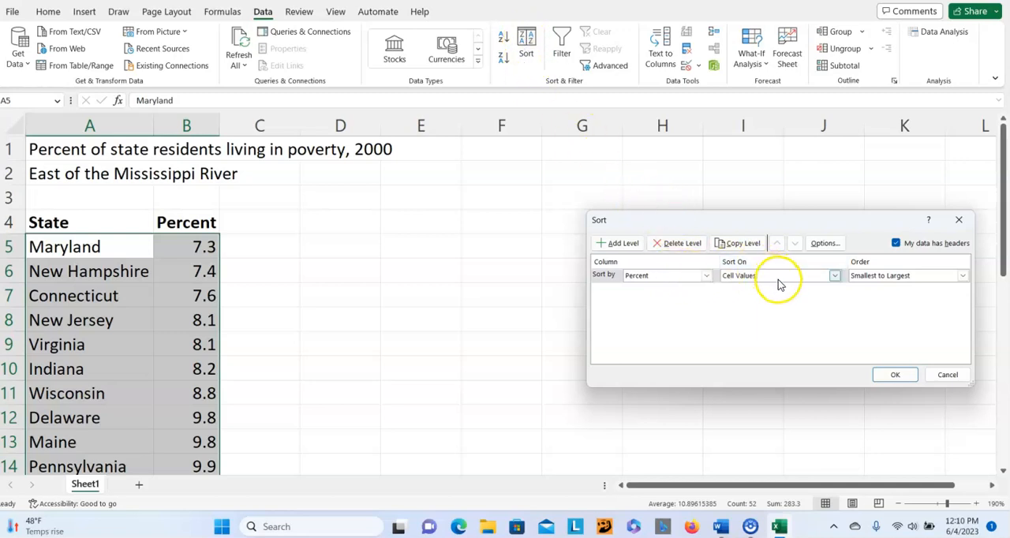
click(963, 276)
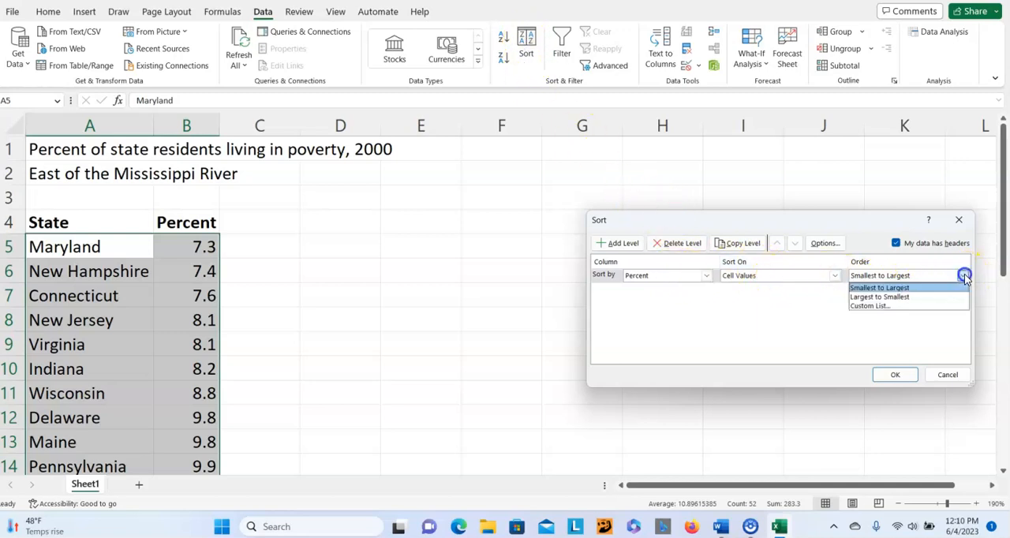
click(924, 296)
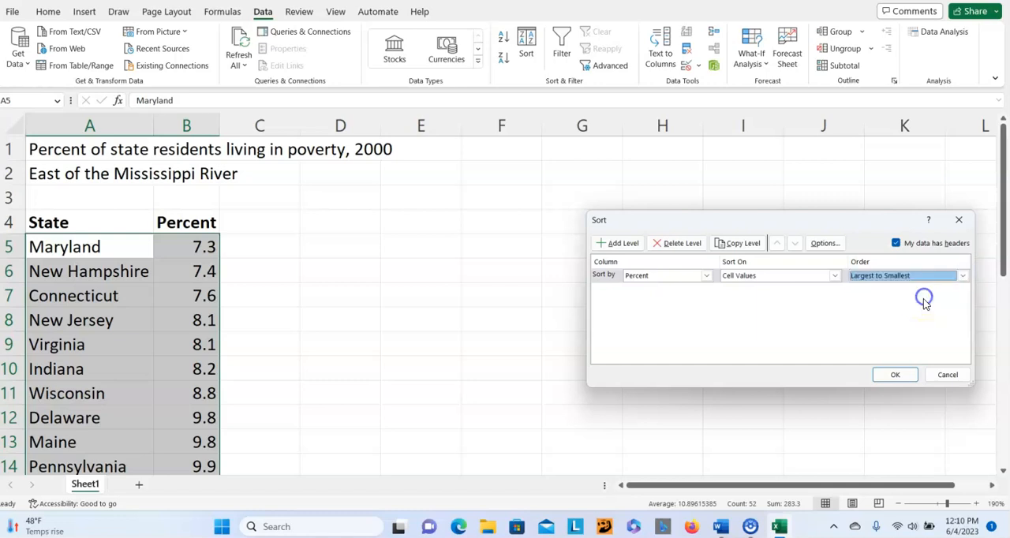
click(886, 382)
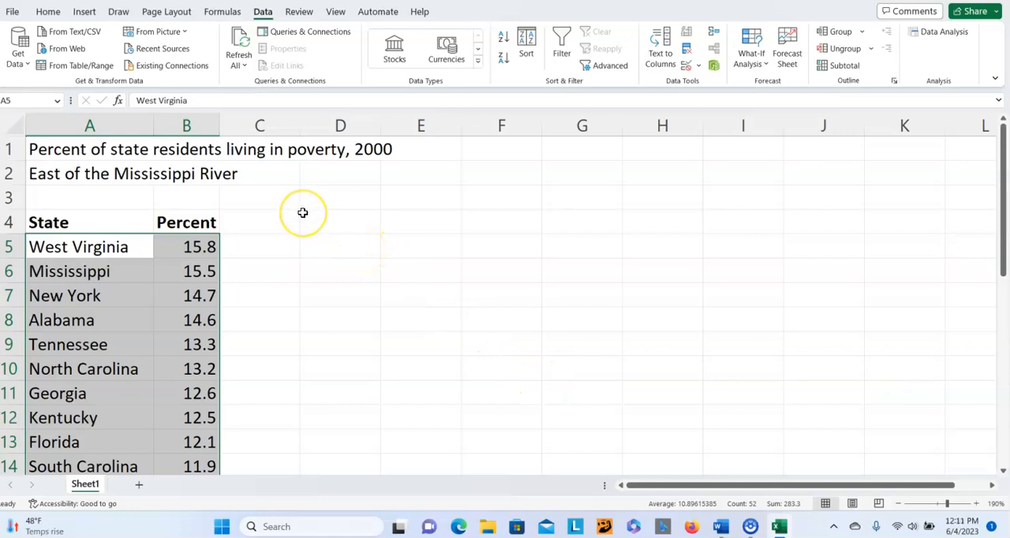
- Sort the table data in A5:B30 by State on cell values in A to Z order, deselect the range and review the list
scroll(302, 213, down, 3)
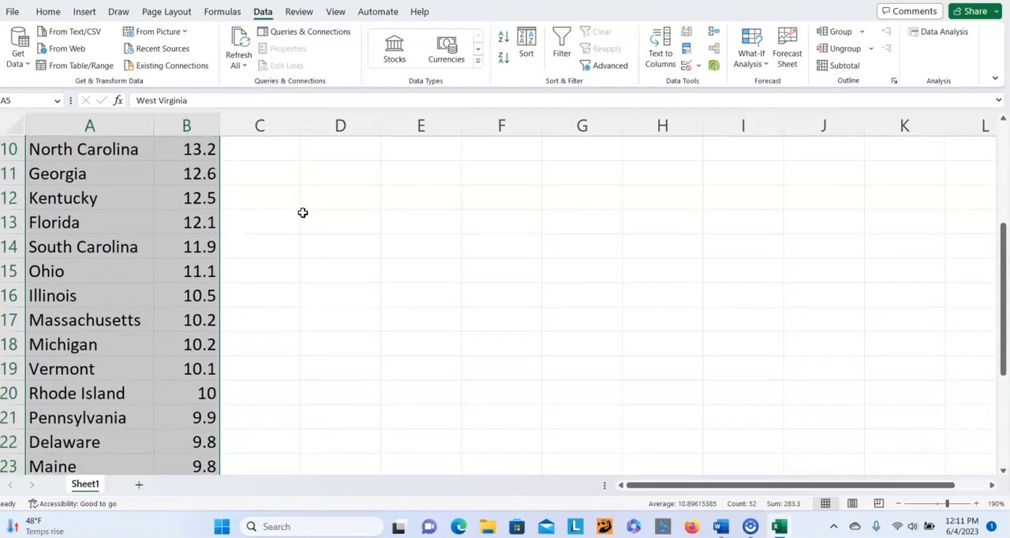
scroll(302, 213, down, 1)
scroll(302, 212, down, 2)
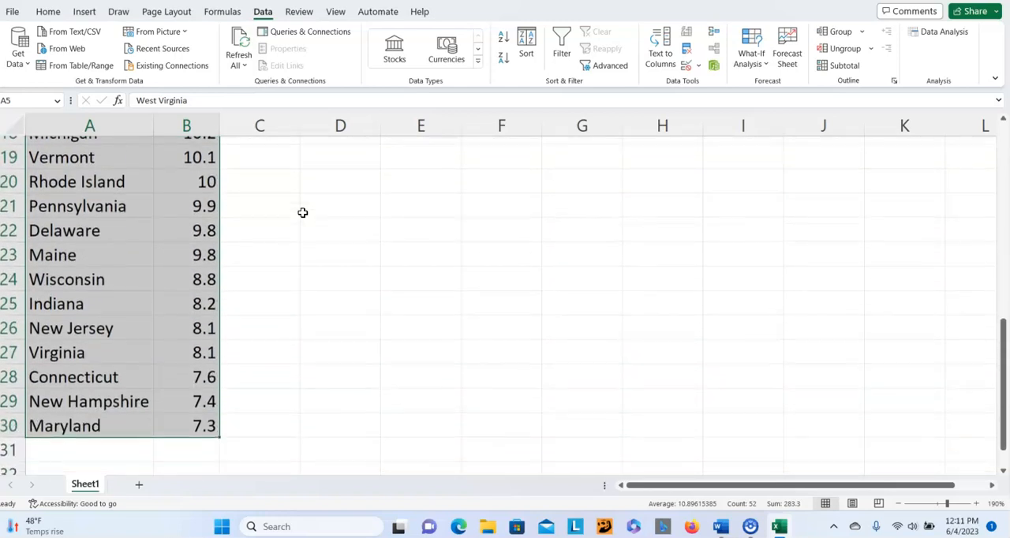
click(527, 46)
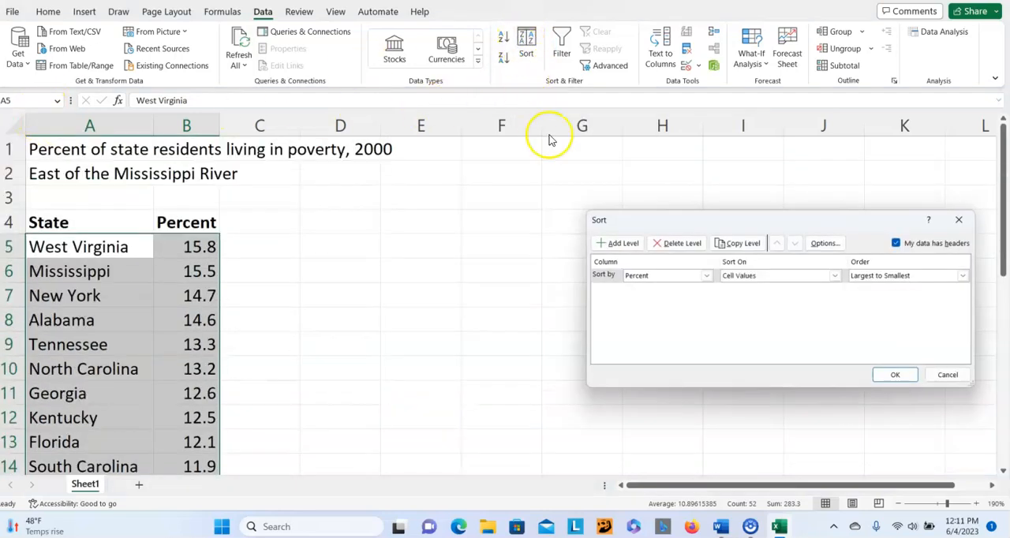
click(706, 277)
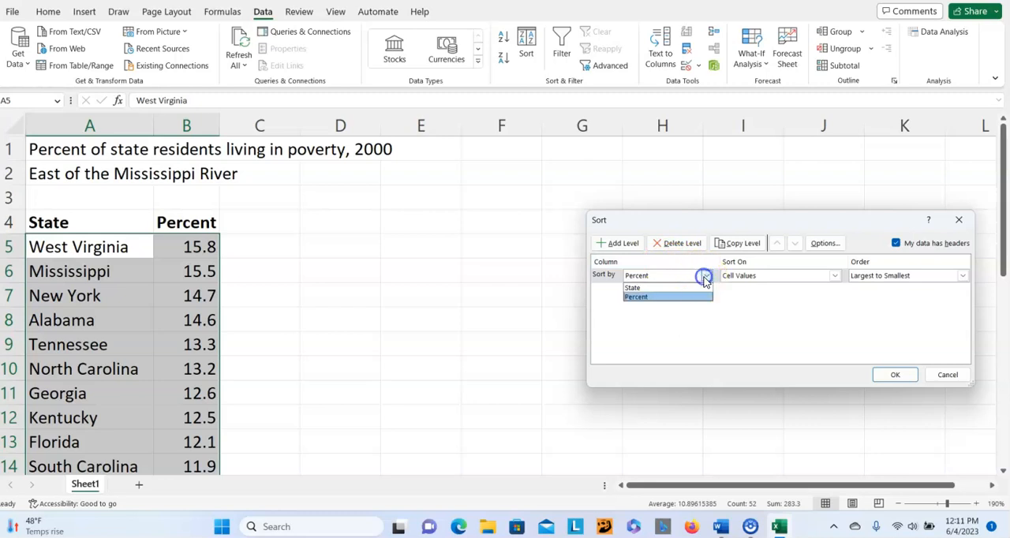
click(649, 288)
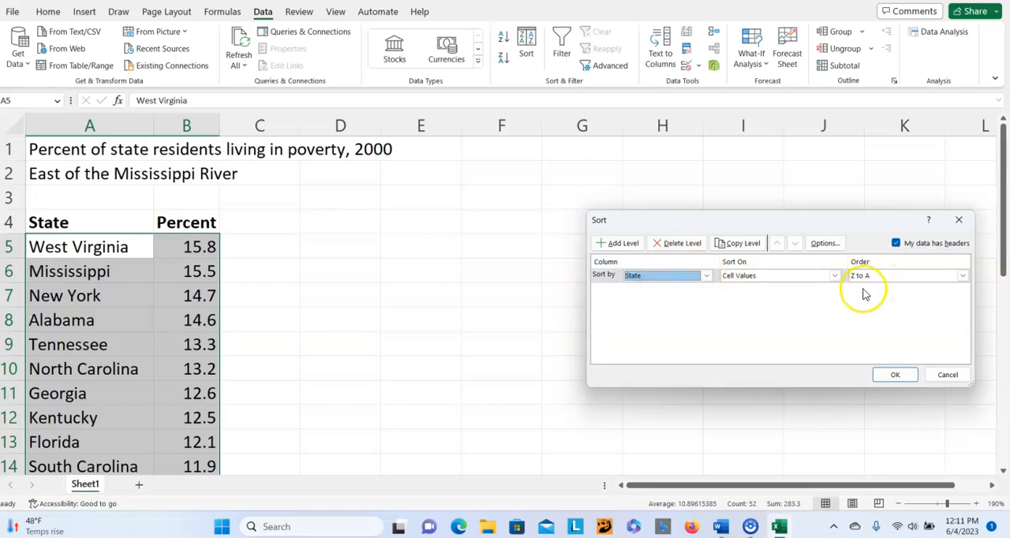
click(961, 277)
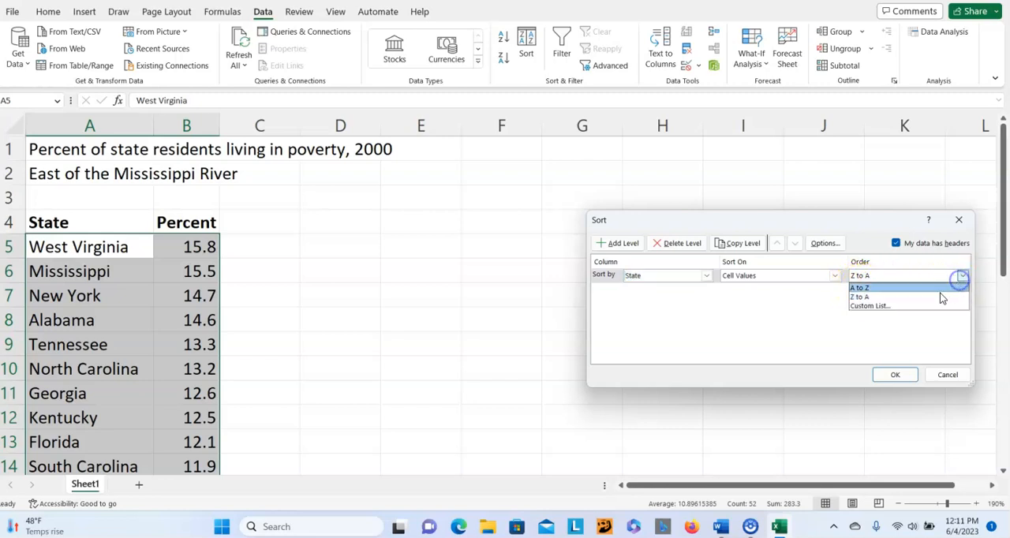
click(890, 289)
click(891, 377)
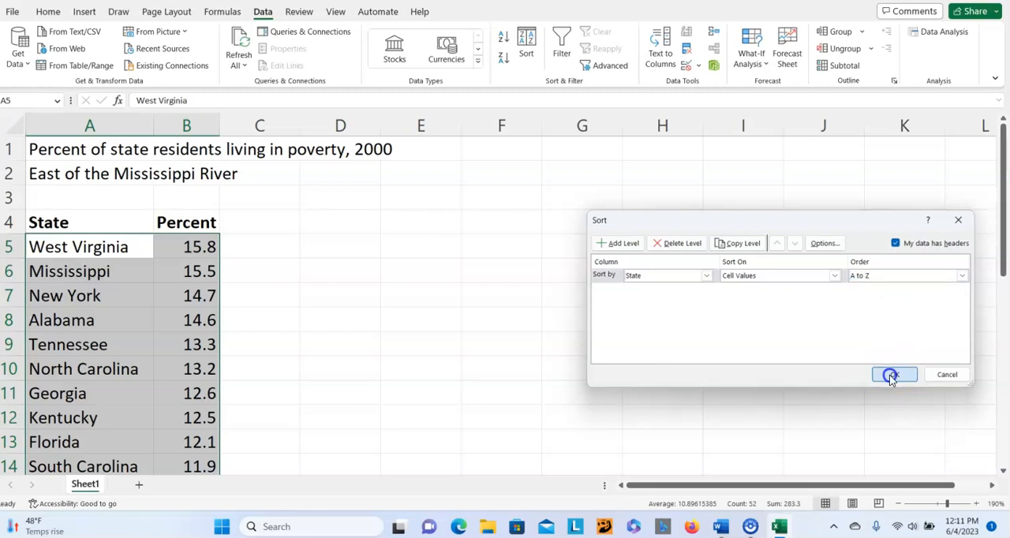
click(445, 303)
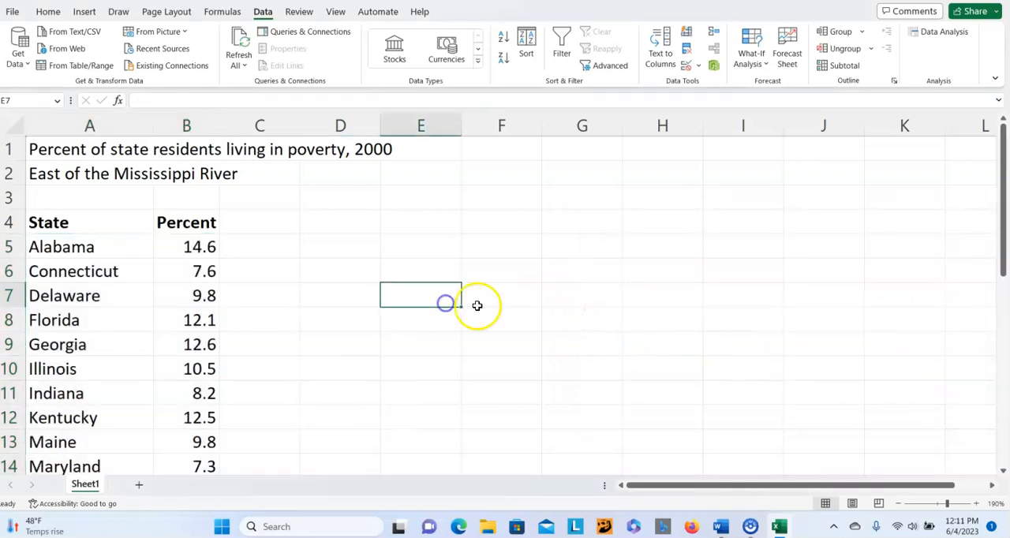
scroll(548, 276, down, 3)
scroll(548, 275, down, 2)
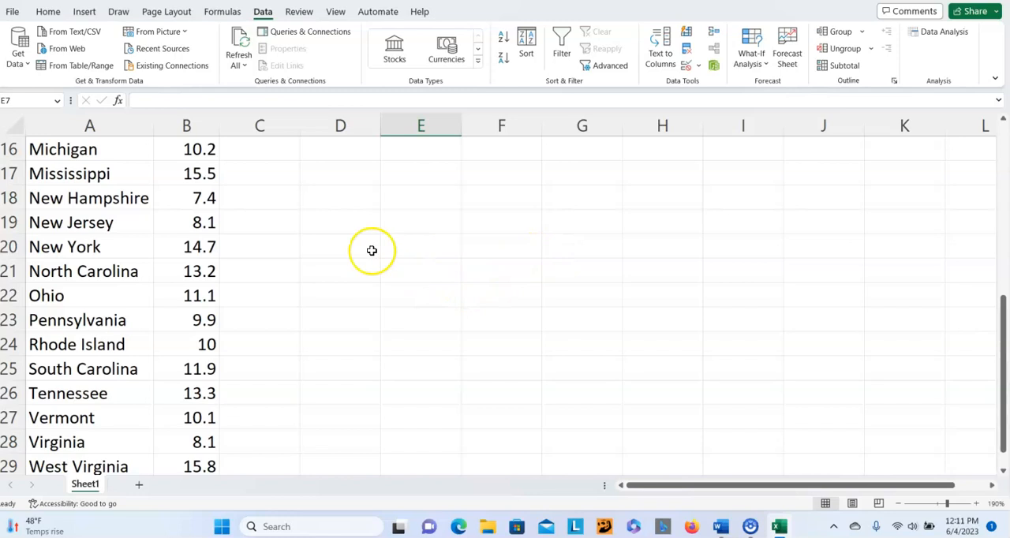
scroll(473, 239, down, 3)
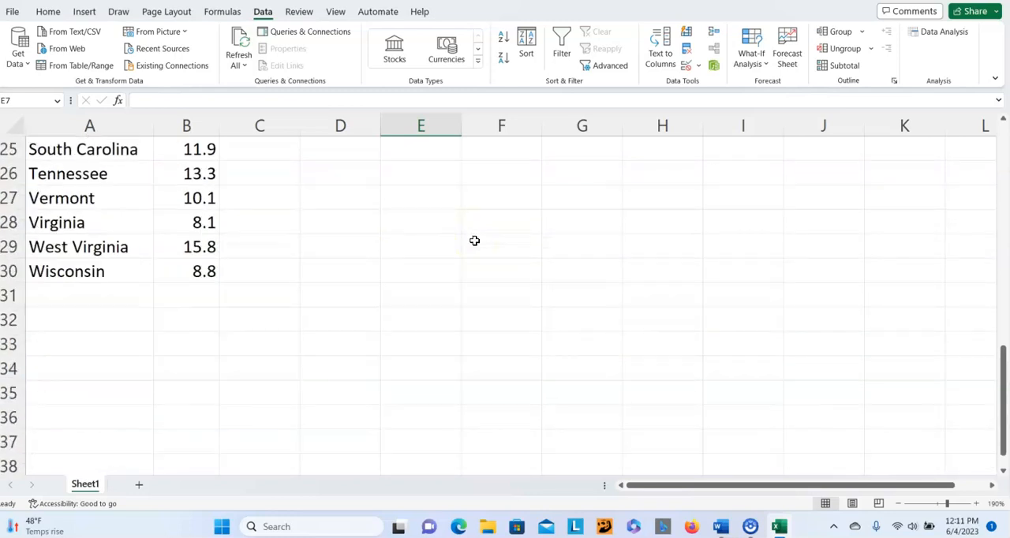